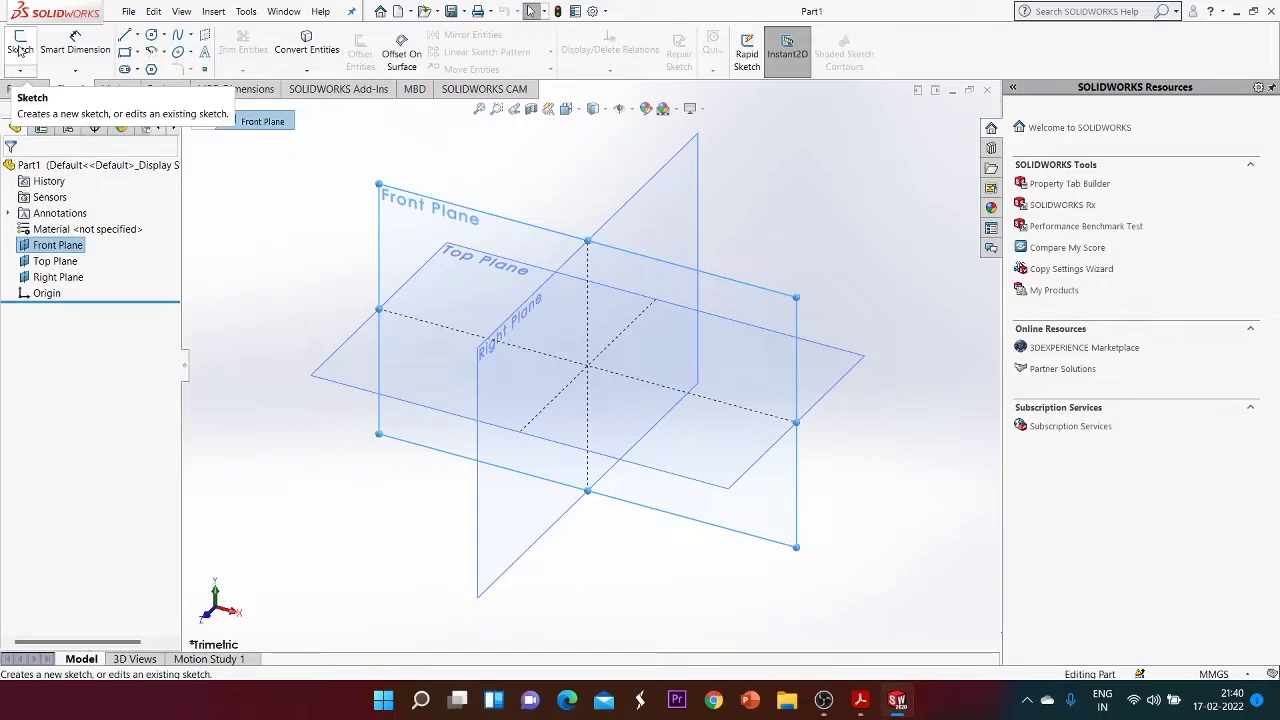
Start a sketch on the Front Plane and draw a circle of about 26 mm radius centred on the origin
{"action": "left_click", "coordinate": [19, 50]}
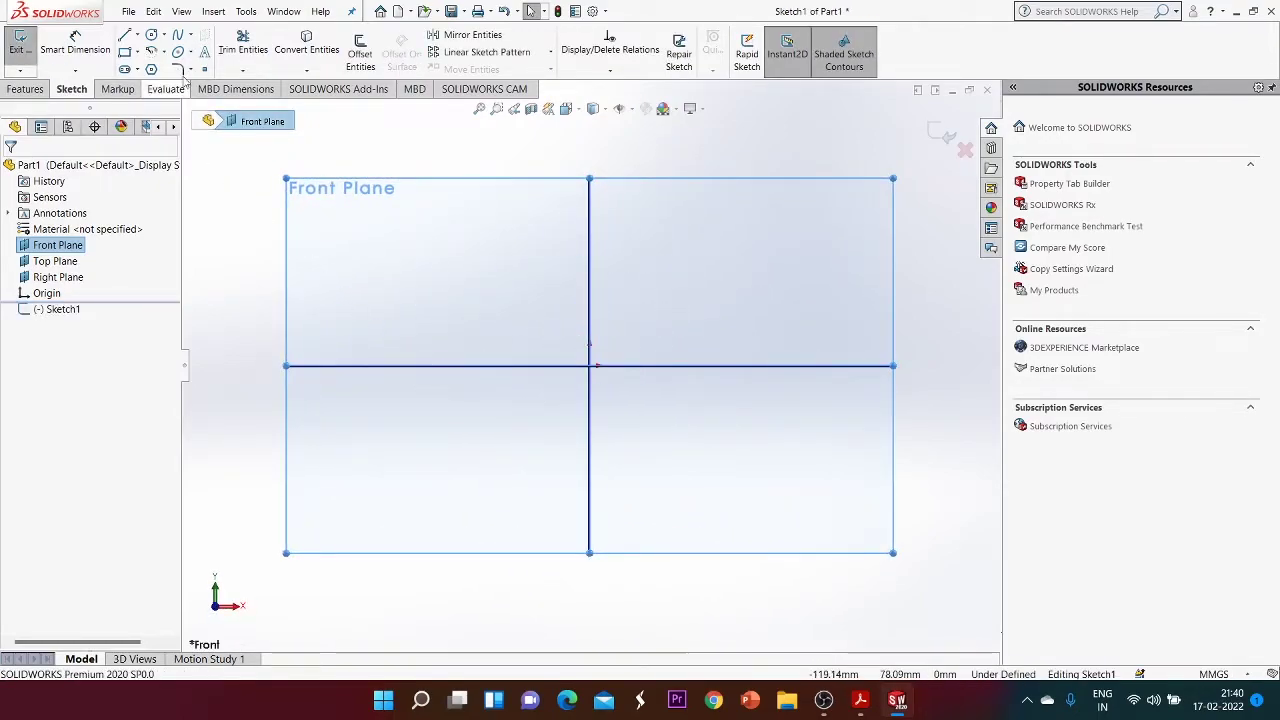
{"action": "left_click", "coordinate": [151, 34]}
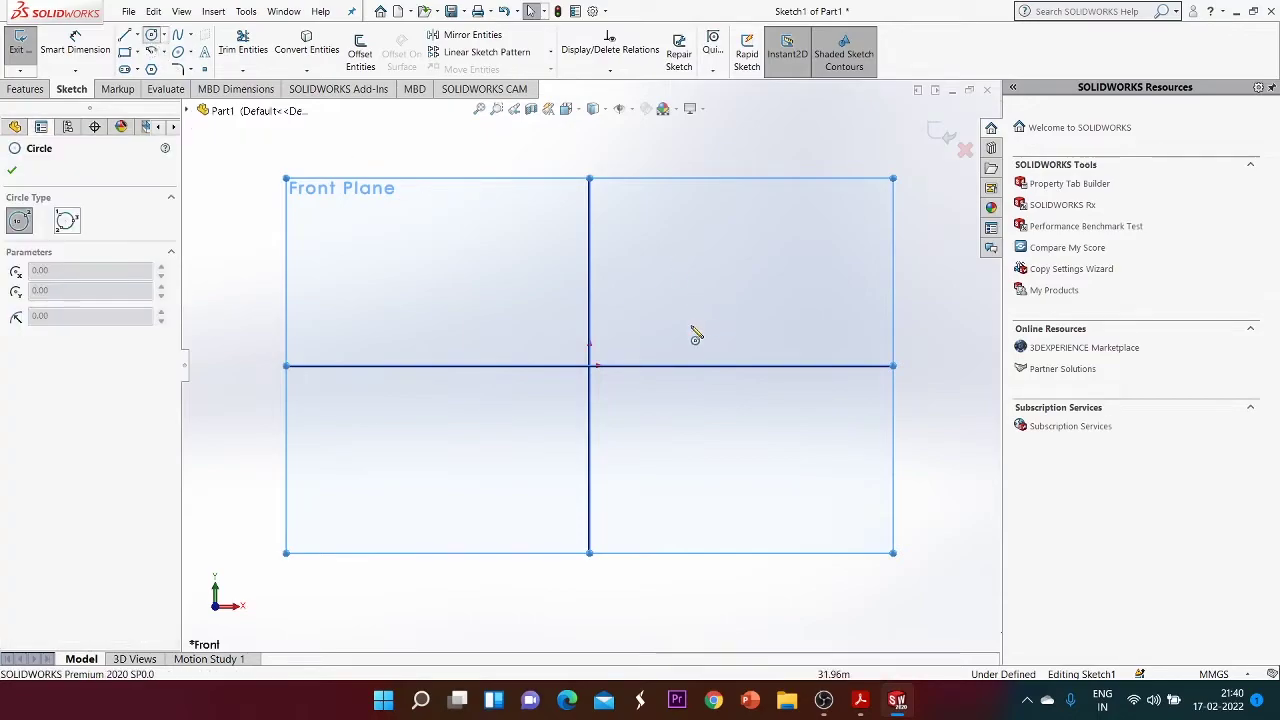
{"action": "left_click", "coordinate": [592, 367]}
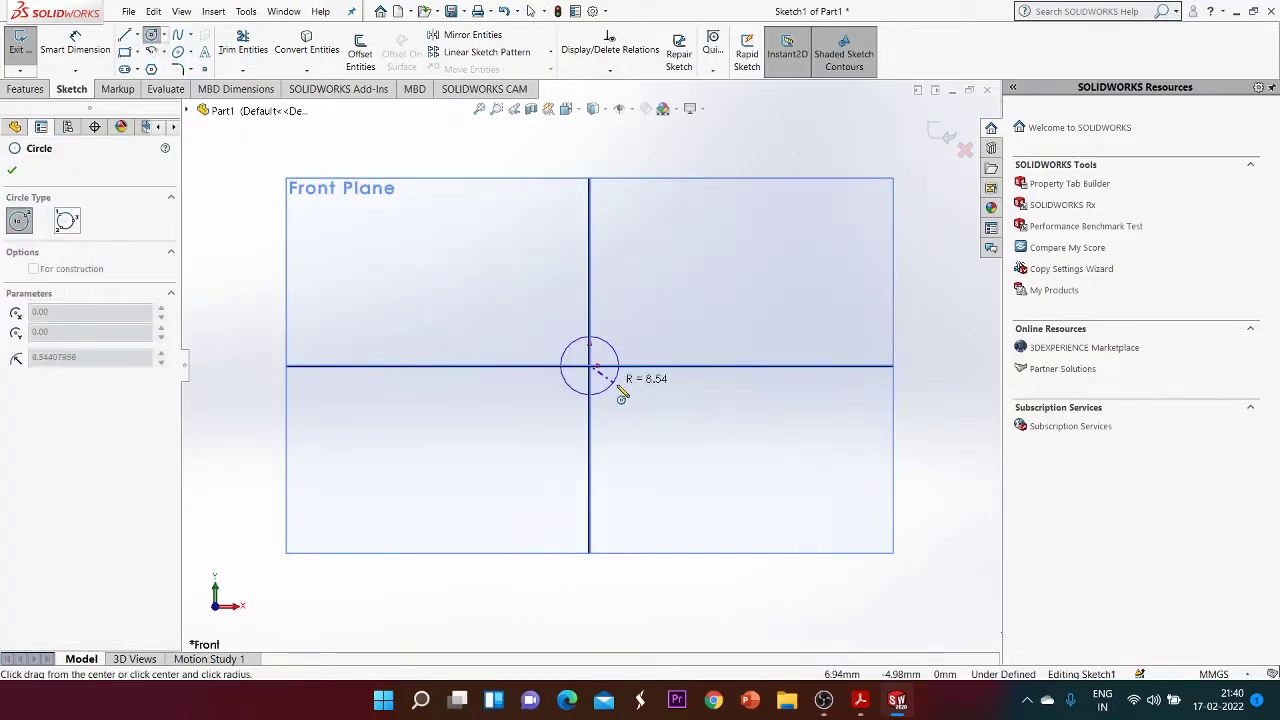
{"action": "left_click", "coordinate": [677, 411]}
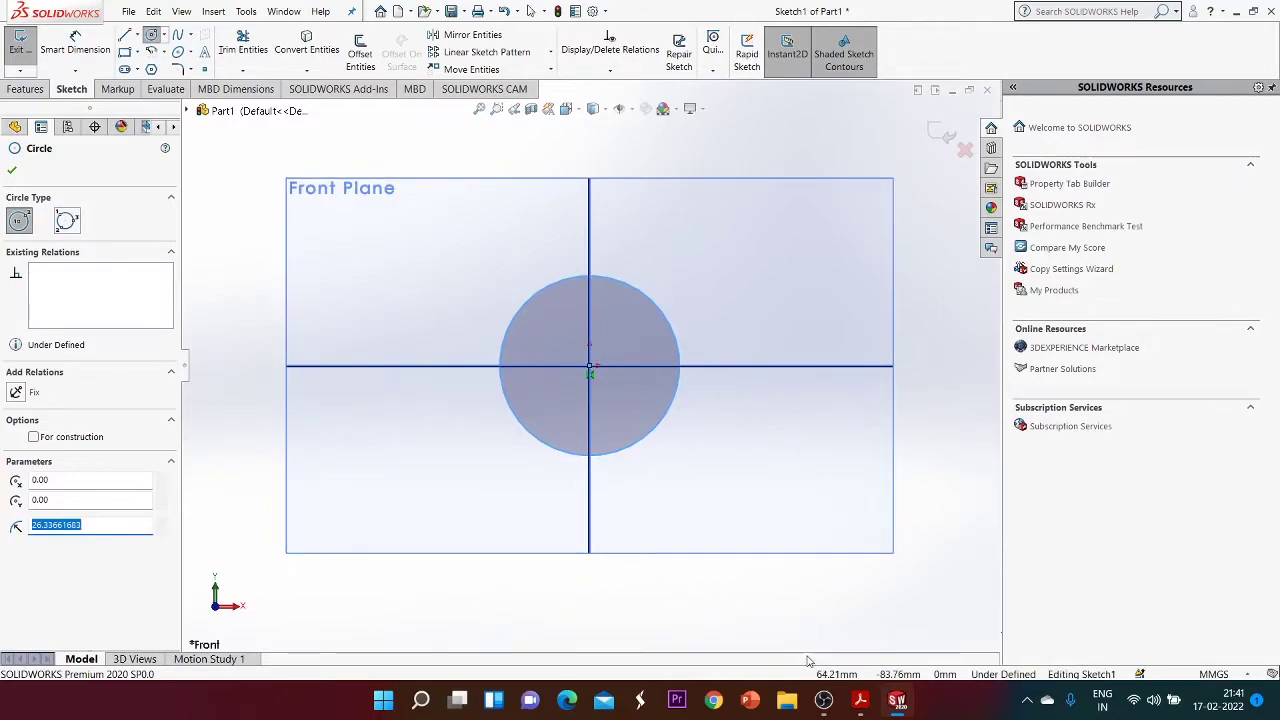
Look up the outer diameter in exercicesSWsimple.pdf in Acrobat Reader and, back in SOLIDWORKS, set the circle's radius to 50 mm
{"action": "key", "text": "super+Tab"}
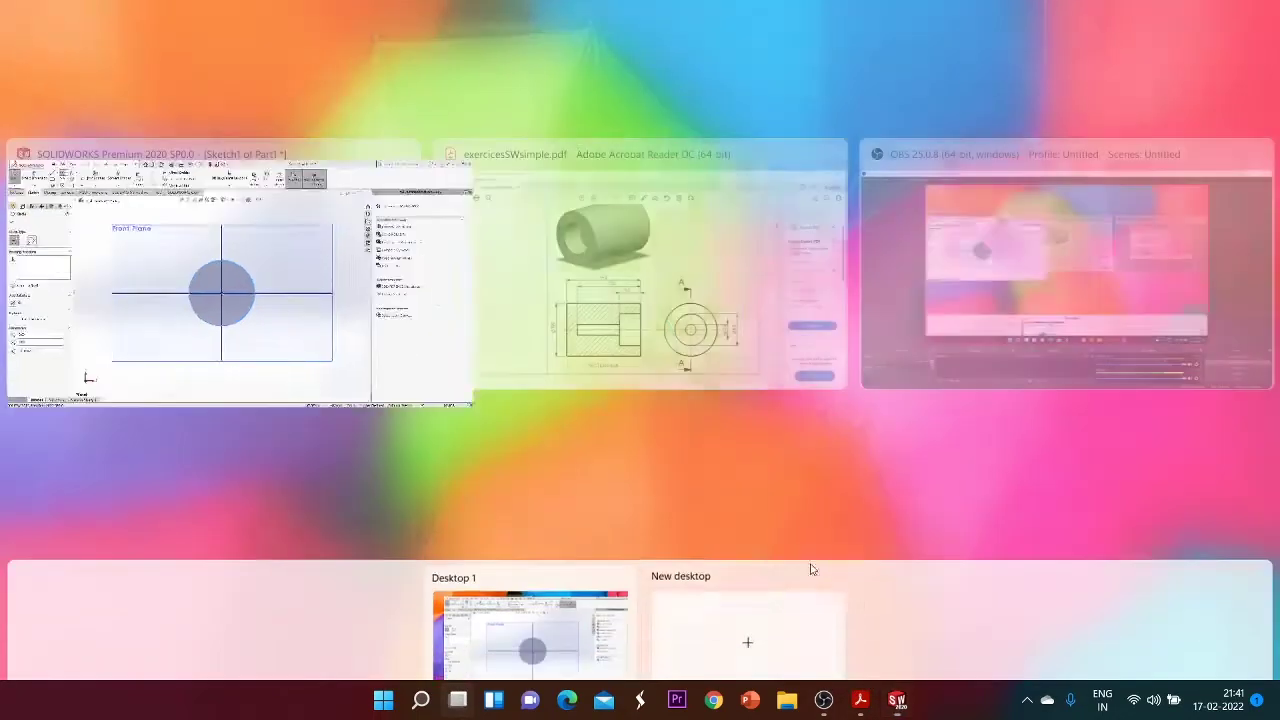
{"action": "left_click", "coordinate": [700, 280]}
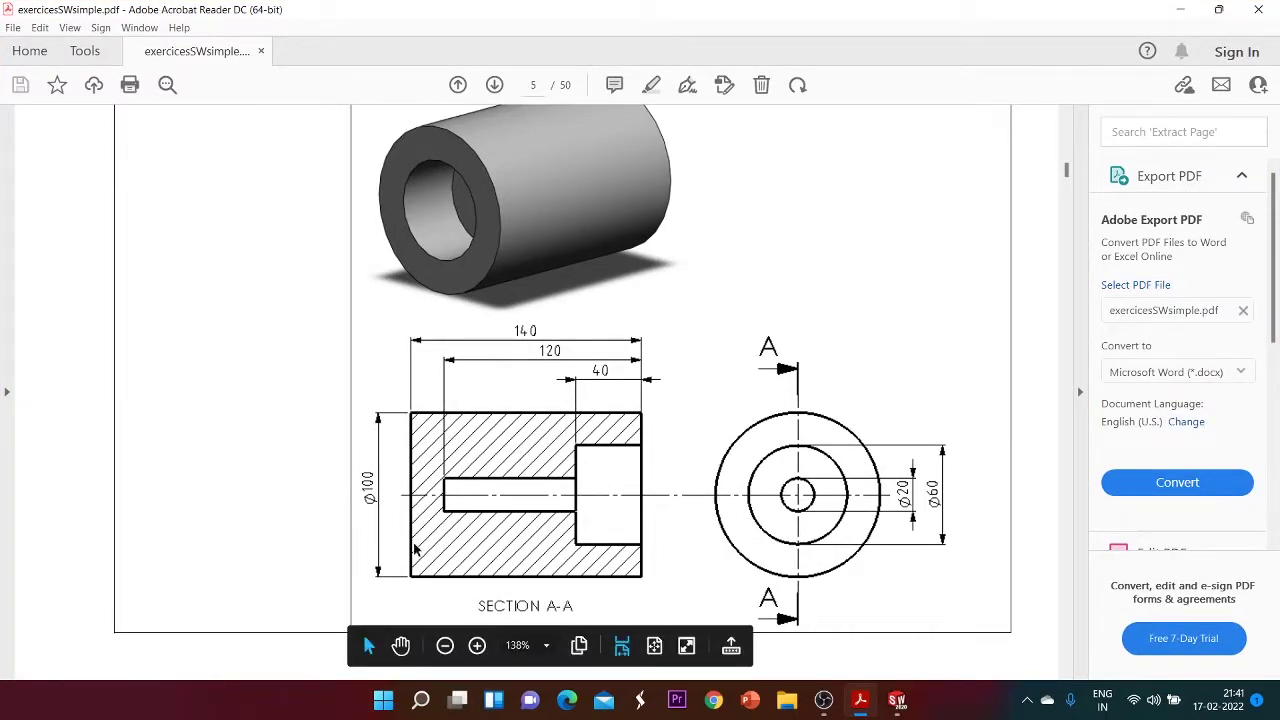
{"action": "key", "text": "super+Tab"}
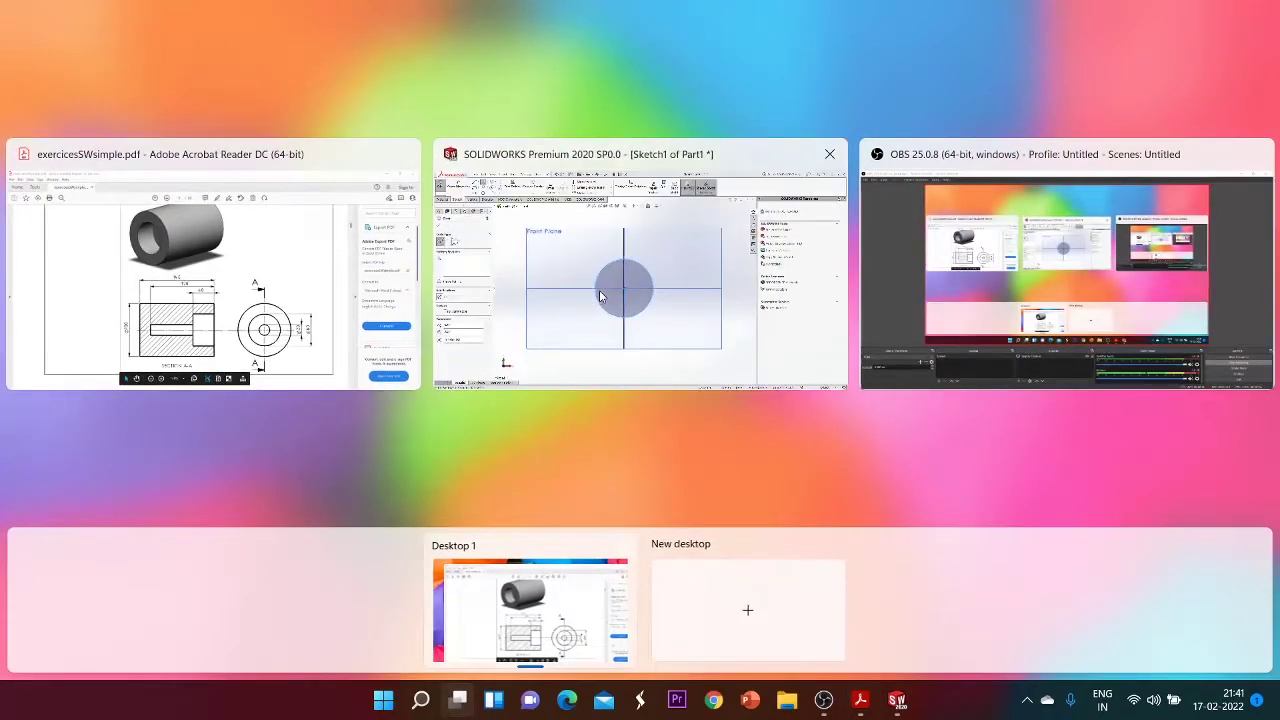
{"action": "left_click", "coordinate": [599, 290]}
{"action": "left_click", "coordinate": [93, 523]}
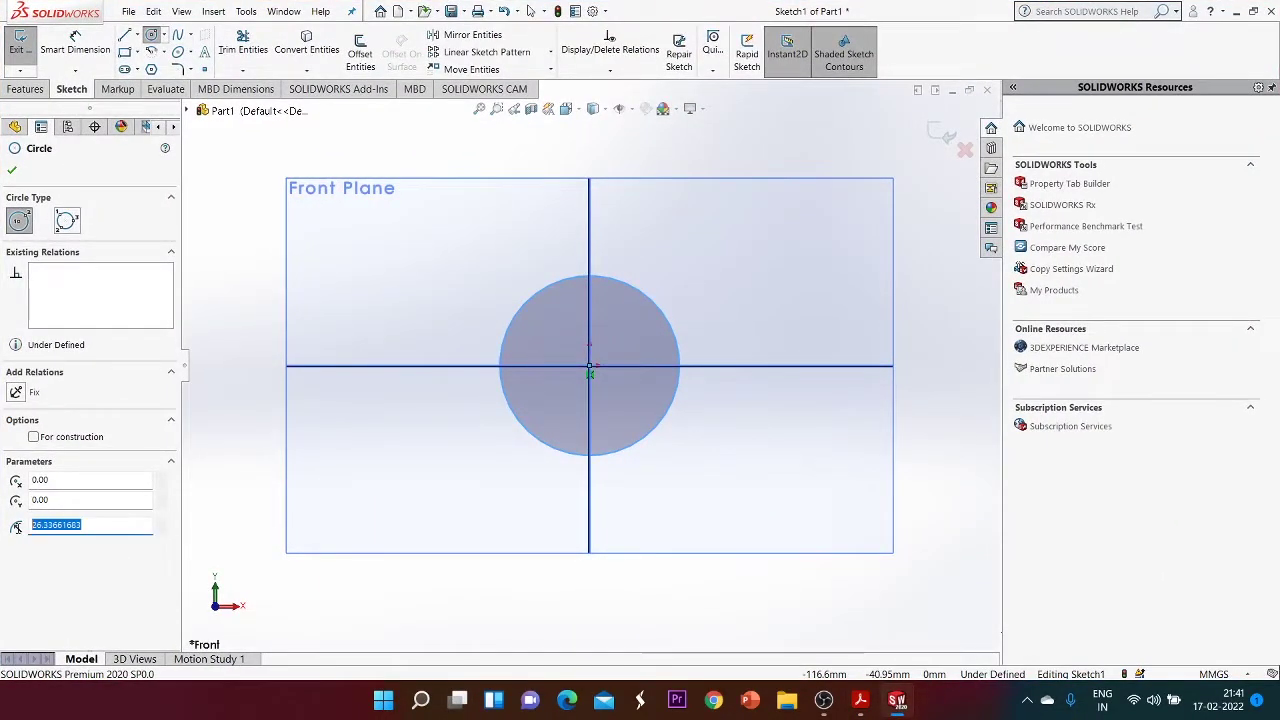
{"action": "type", "text": "50"}
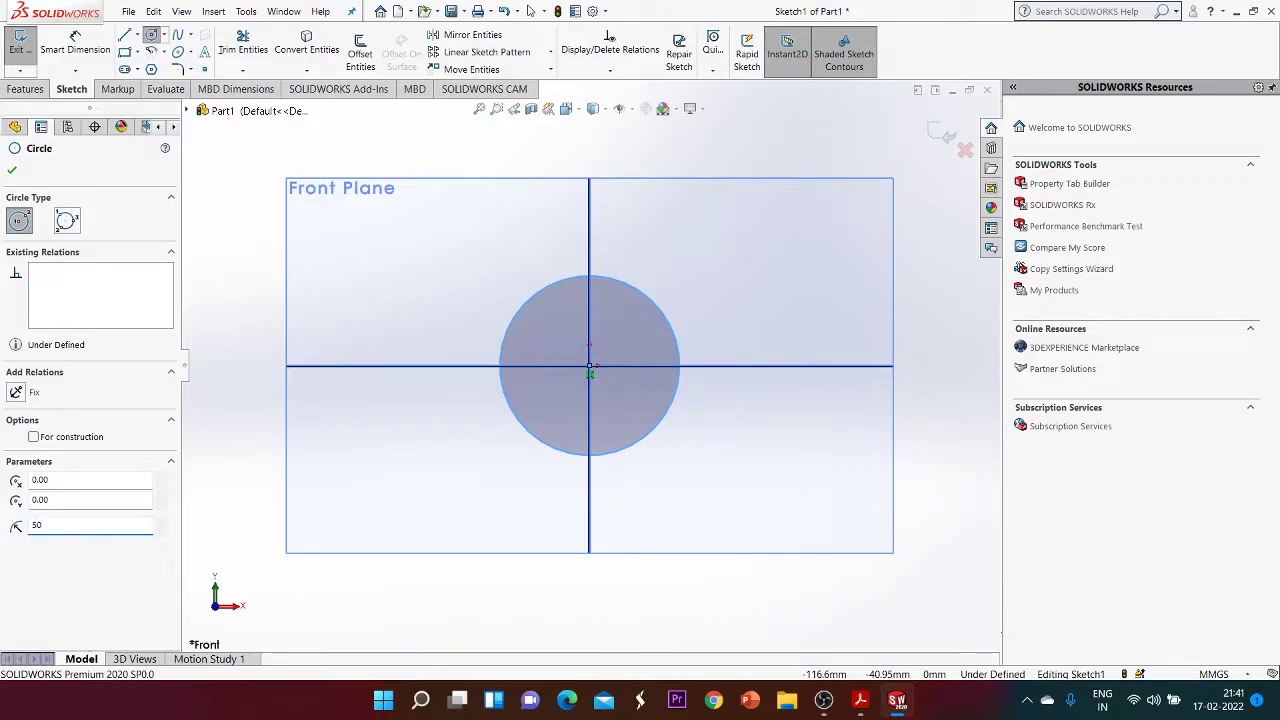
{"action": "key", "text": "Return"}
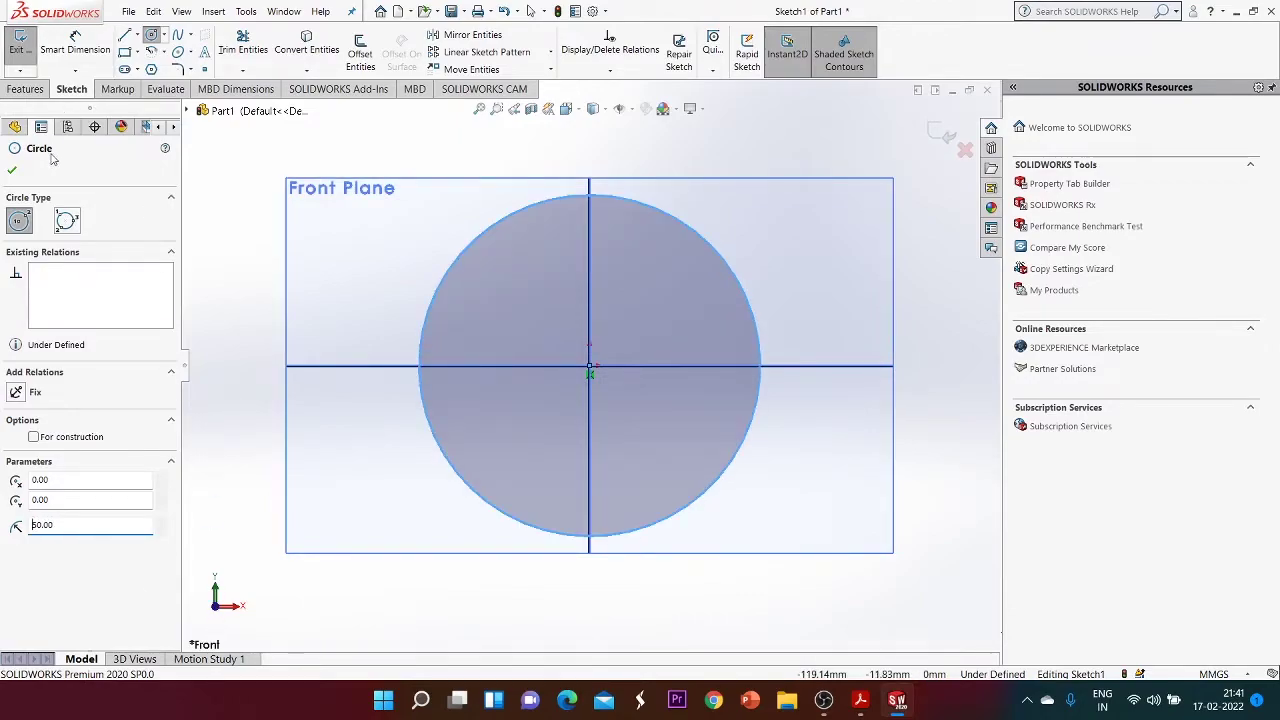
{"action": "left_click", "coordinate": [12, 170]}
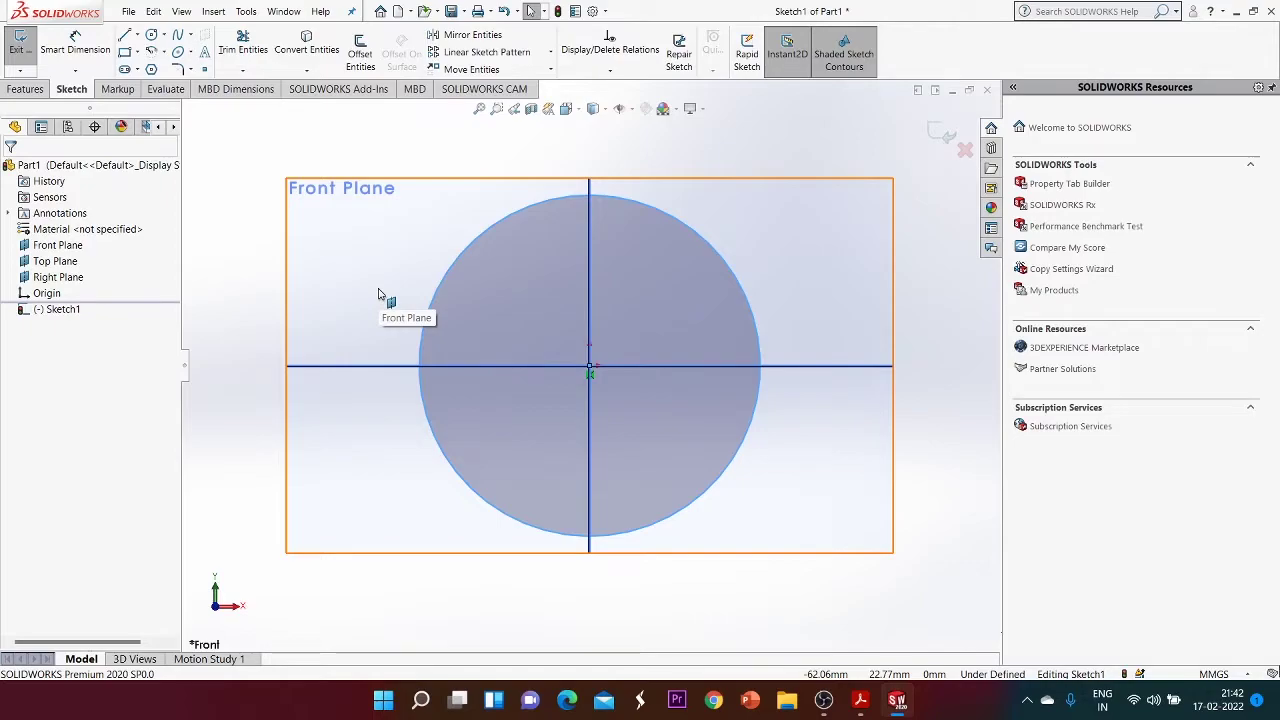
Review the section view's dimensions in exercicesSWsimple.pdf in Acrobat Reader and return to the SOLIDWORKS sketch
{"action": "key", "text": "super+Tab"}
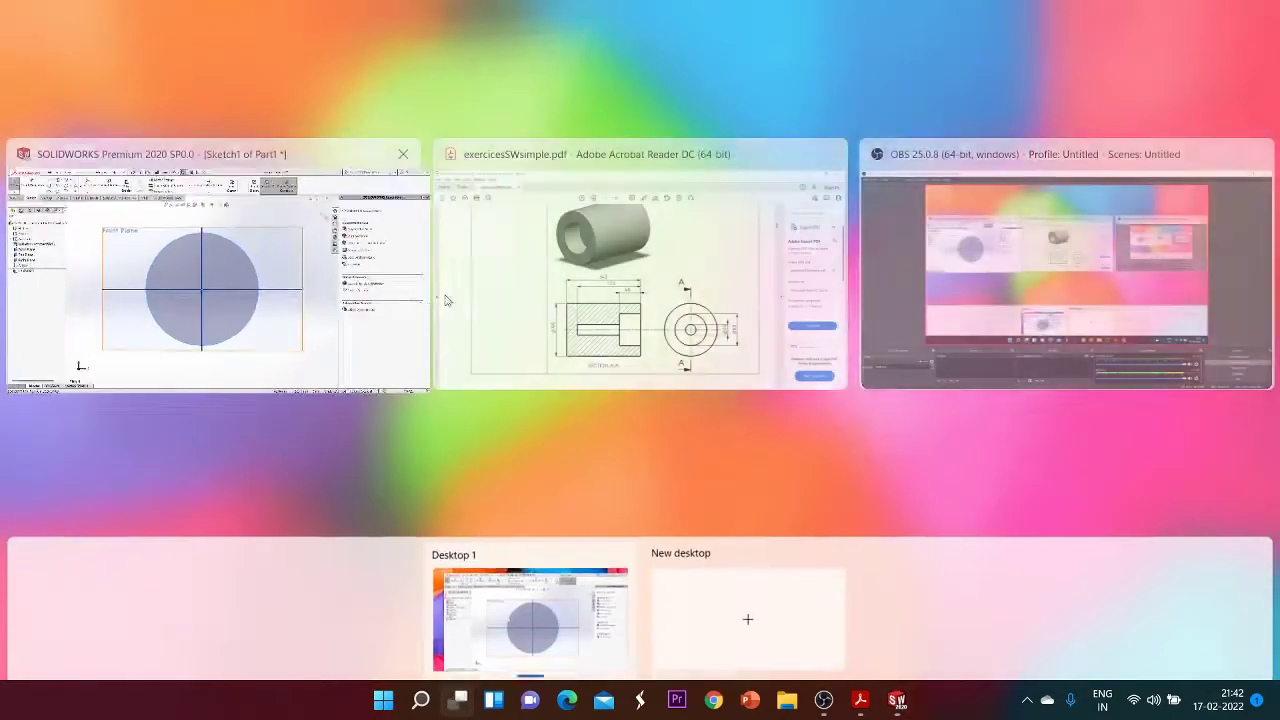
{"action": "left_click", "coordinate": [700, 330]}
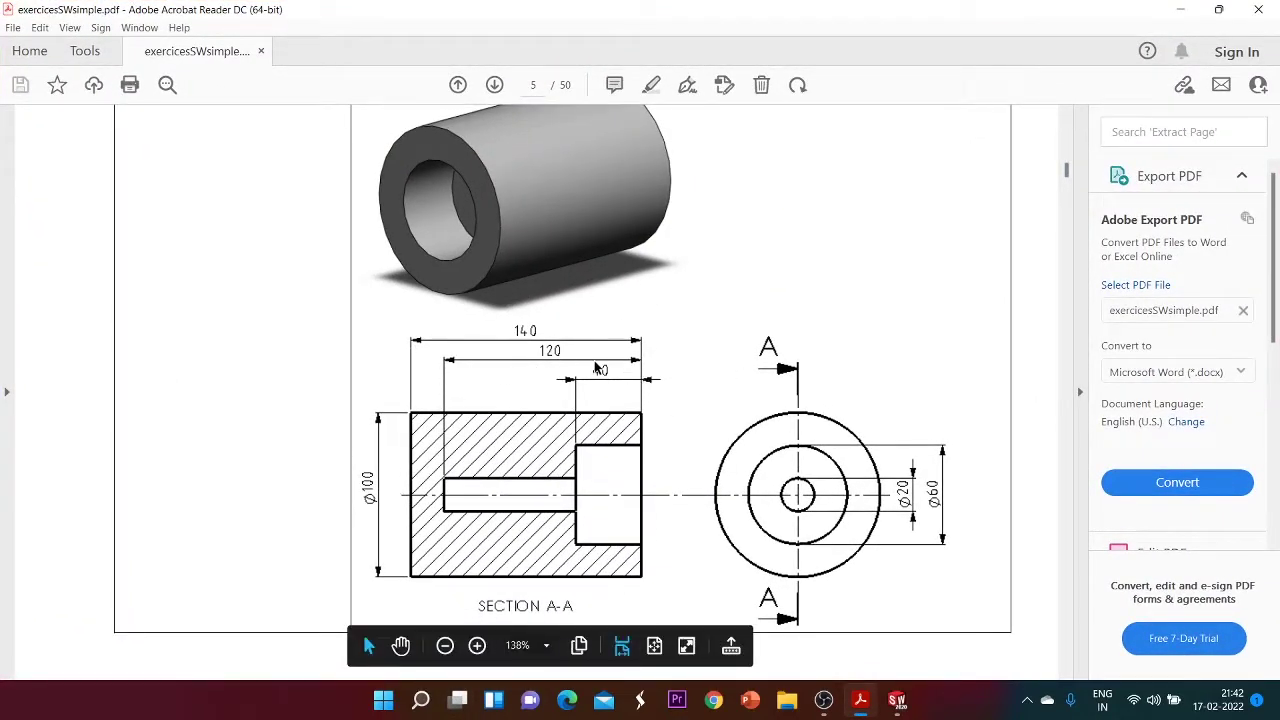
{"action": "key", "text": "super+Tab"}
{"action": "left_click", "coordinate": [621, 332]}
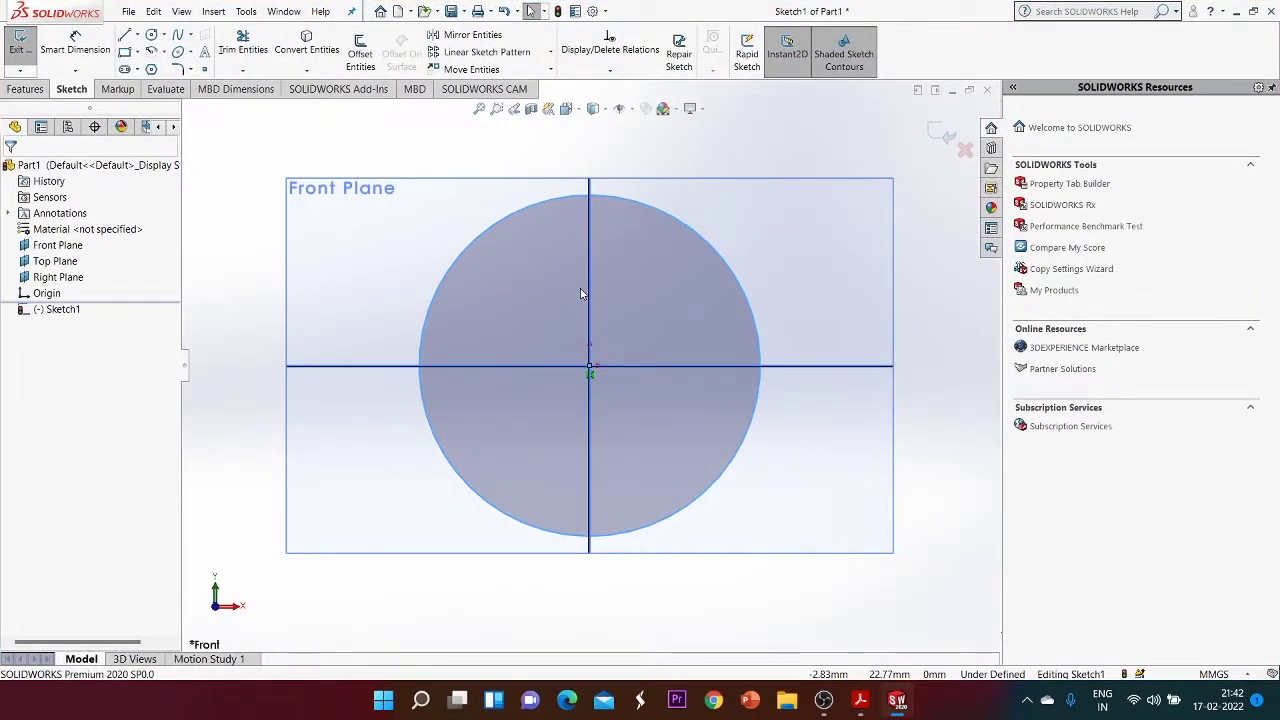
Set up a Boss-Extrude of the circle from the sketch plane with the Mid Plane end condition
{"action": "left_click", "coordinate": [18, 90]}
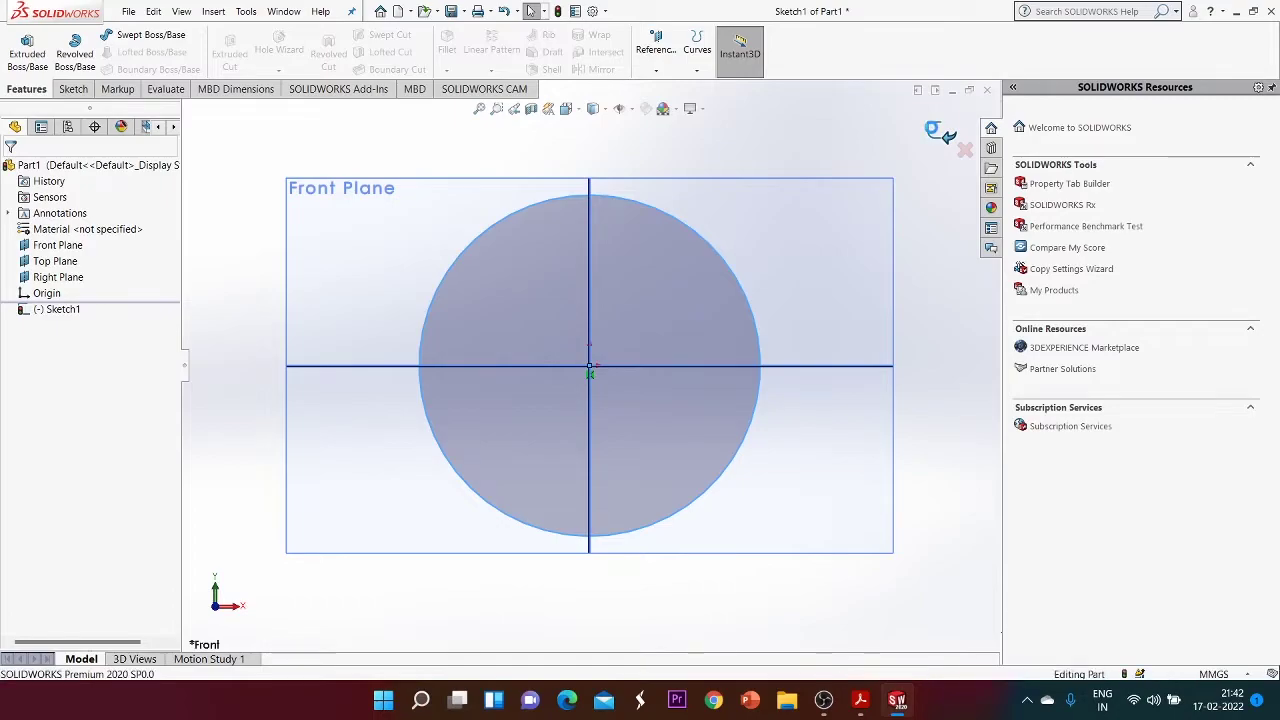
{"action": "left_click", "coordinate": [934, 131]}
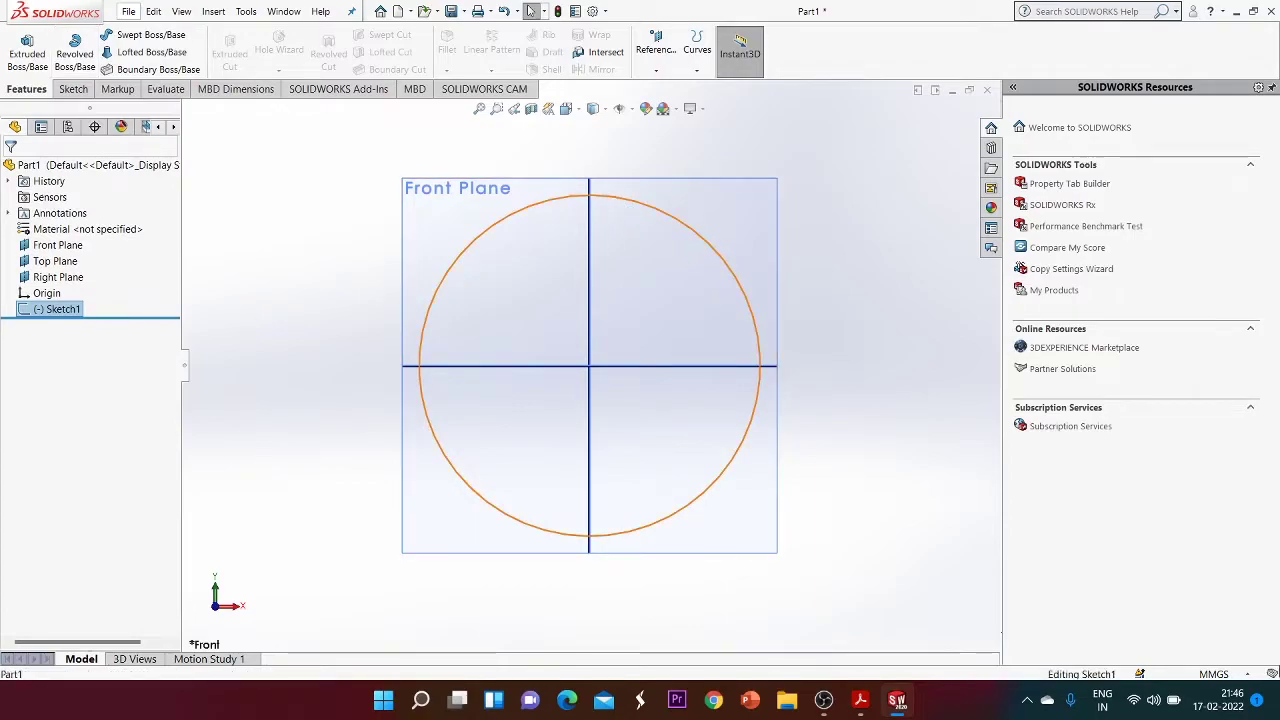
{"action": "double_click", "coordinate": [269, 207]}
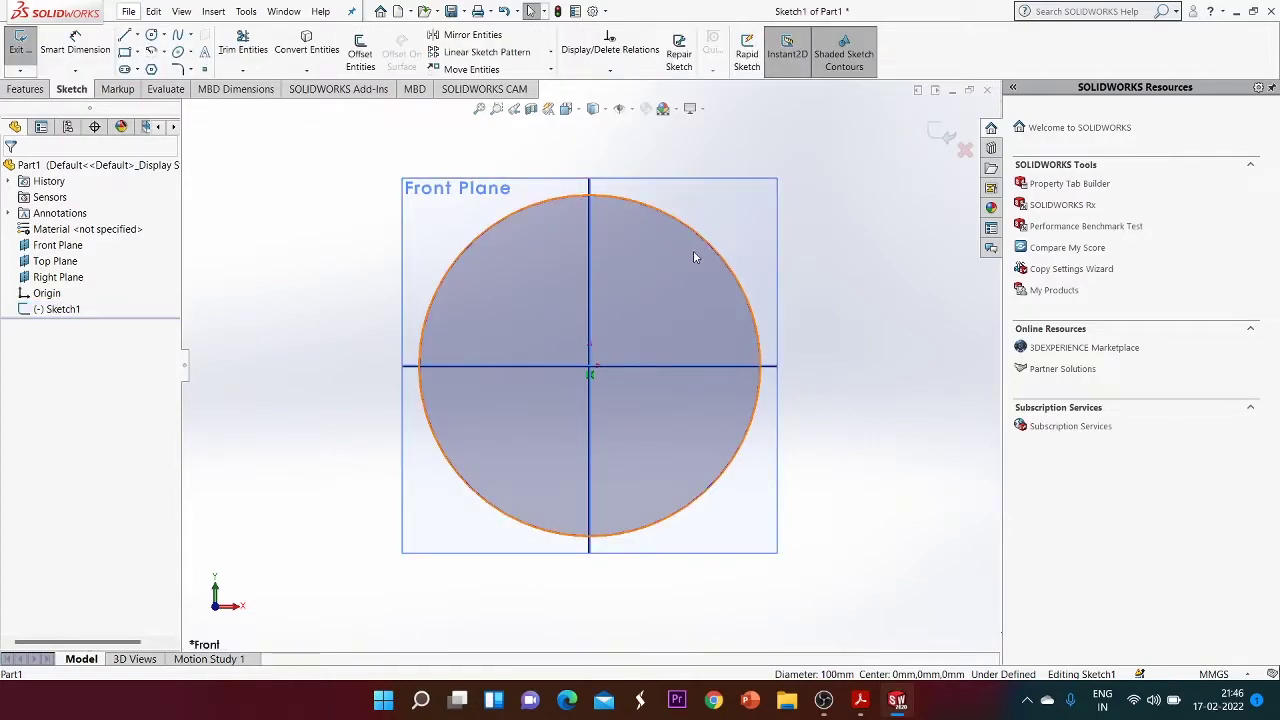
{"action": "left_click", "coordinate": [28, 89]}
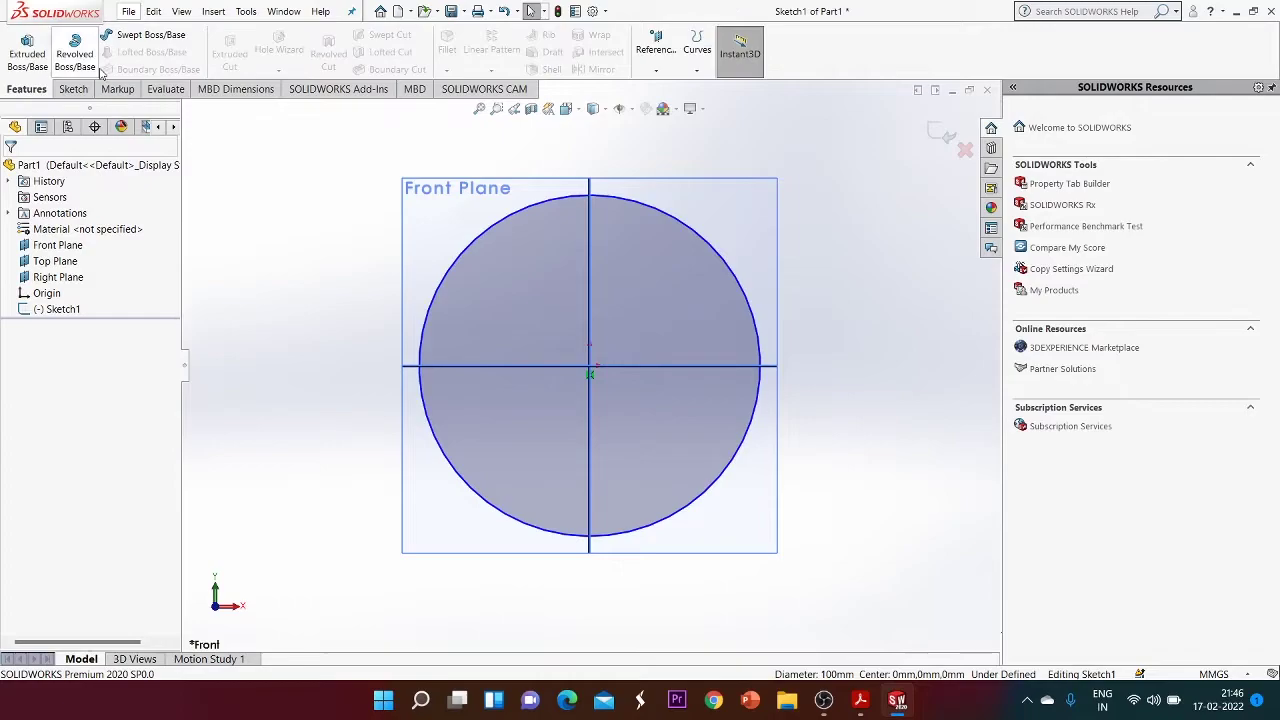
{"action": "left_click", "coordinate": [38, 52]}
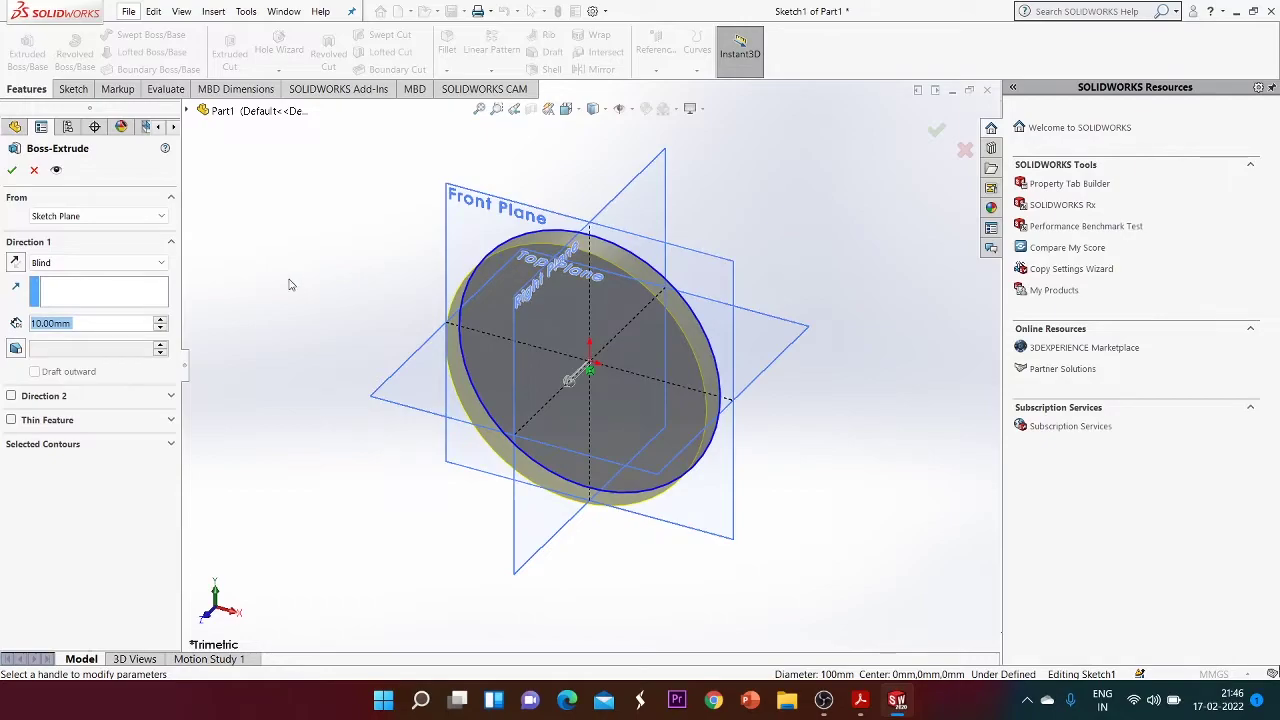
{"action": "left_click", "coordinate": [130, 220]}
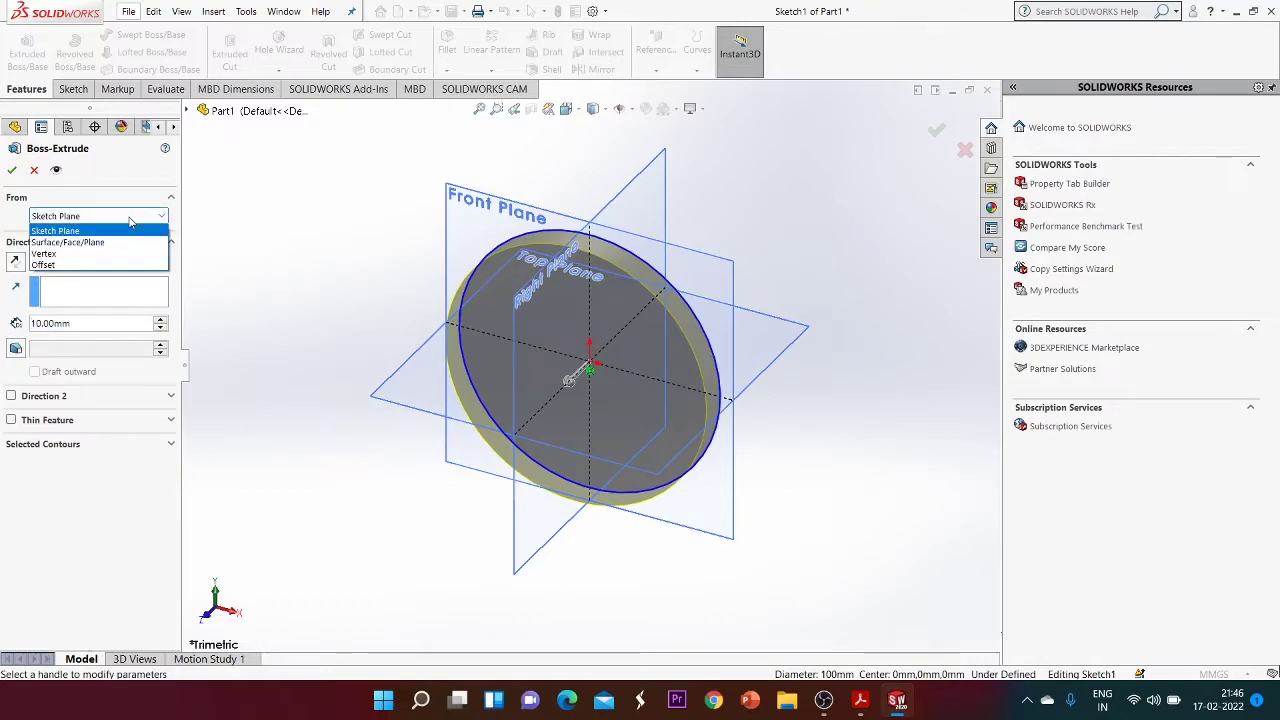
{"action": "left_click", "coordinate": [134, 221]}
{"action": "left_click", "coordinate": [137, 222]}
{"action": "left_click", "coordinate": [143, 219]}
{"action": "left_click", "coordinate": [133, 264]}
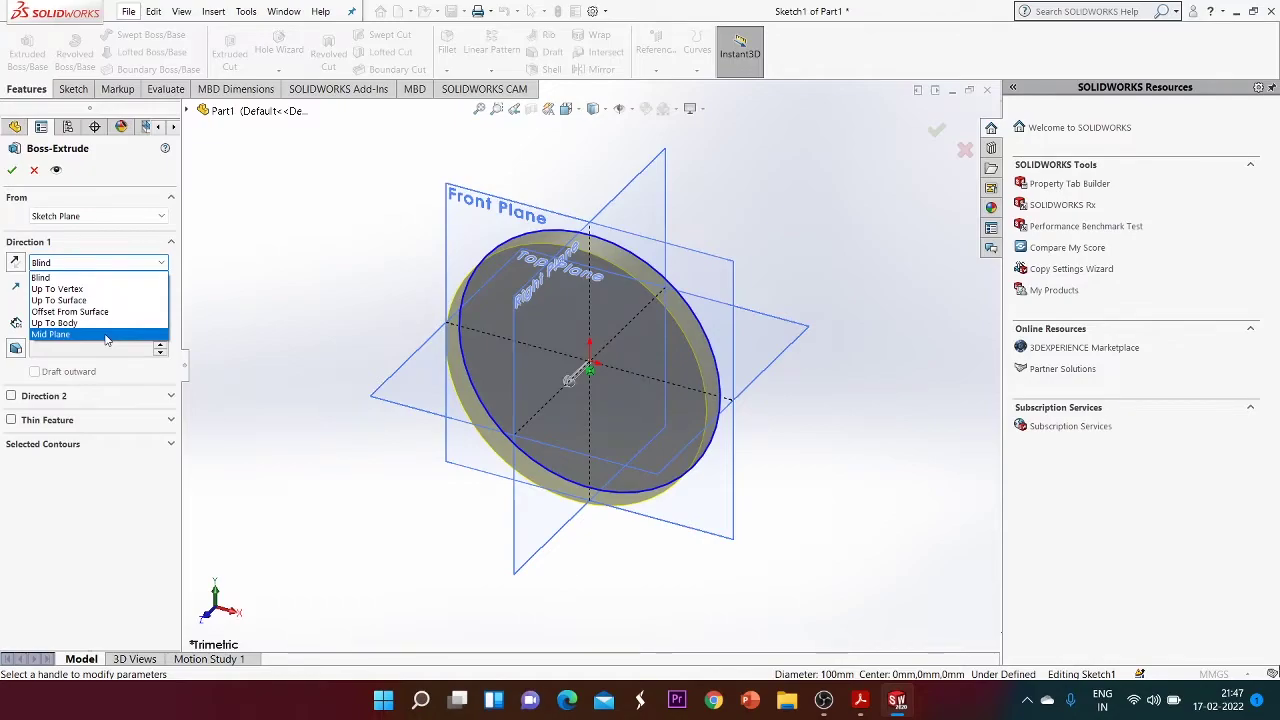
{"action": "left_click", "coordinate": [105, 336]}
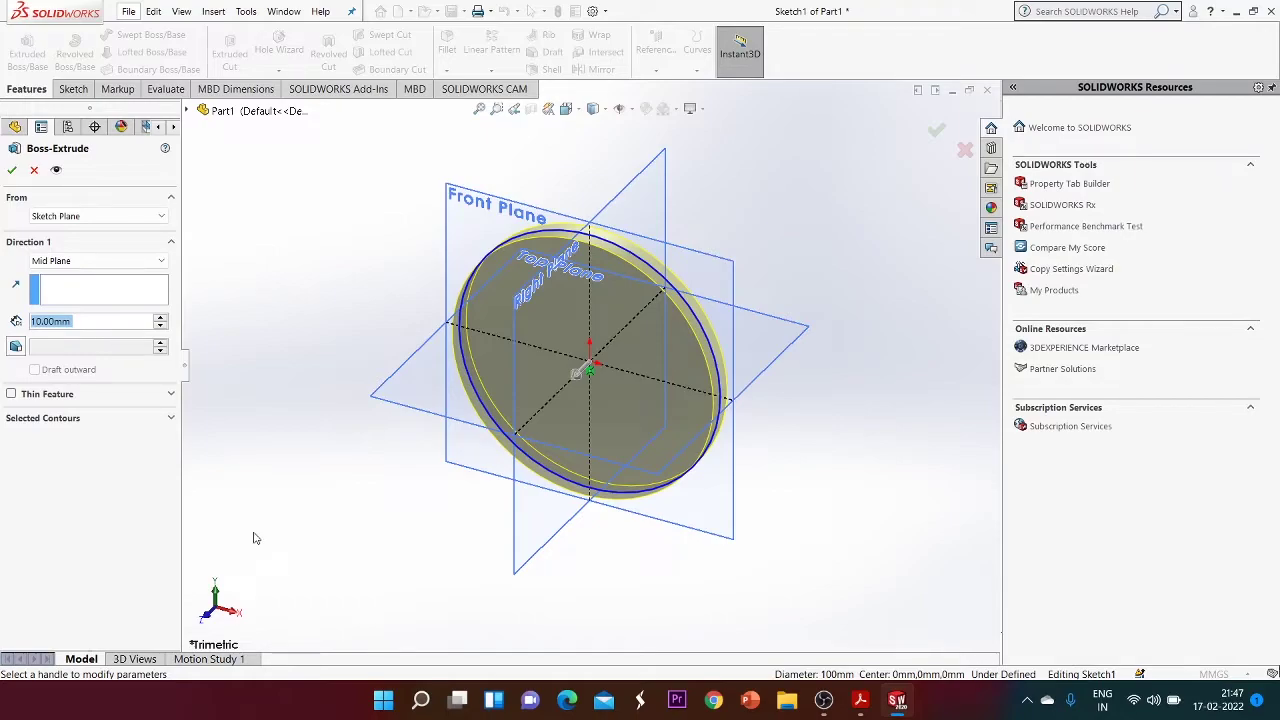
Look up the overall length in exercicesSWsimple.pdf and complete the cylinder's extrusion in SOLIDWORKS with a depth of 140 mm
{"action": "mouse_move", "coordinate": [864, 706]}
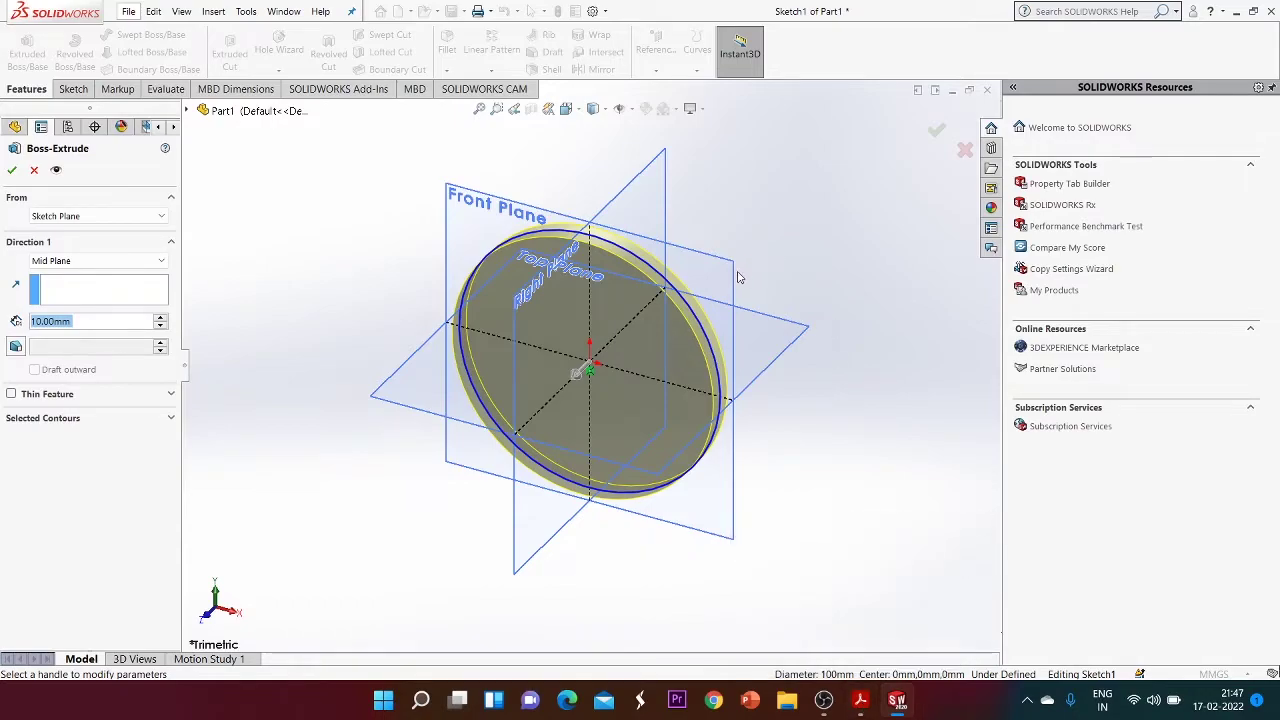
{"action": "key", "text": "super+Tab"}
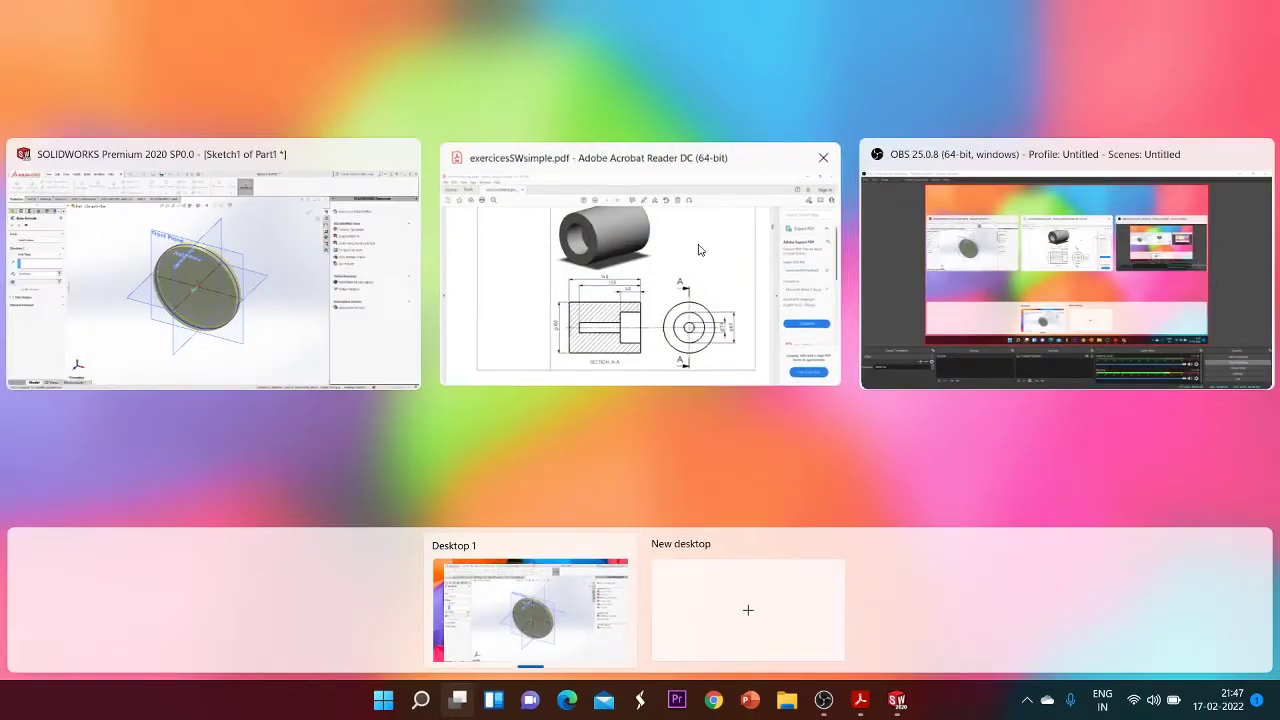
{"action": "left_click", "coordinate": [700, 249]}
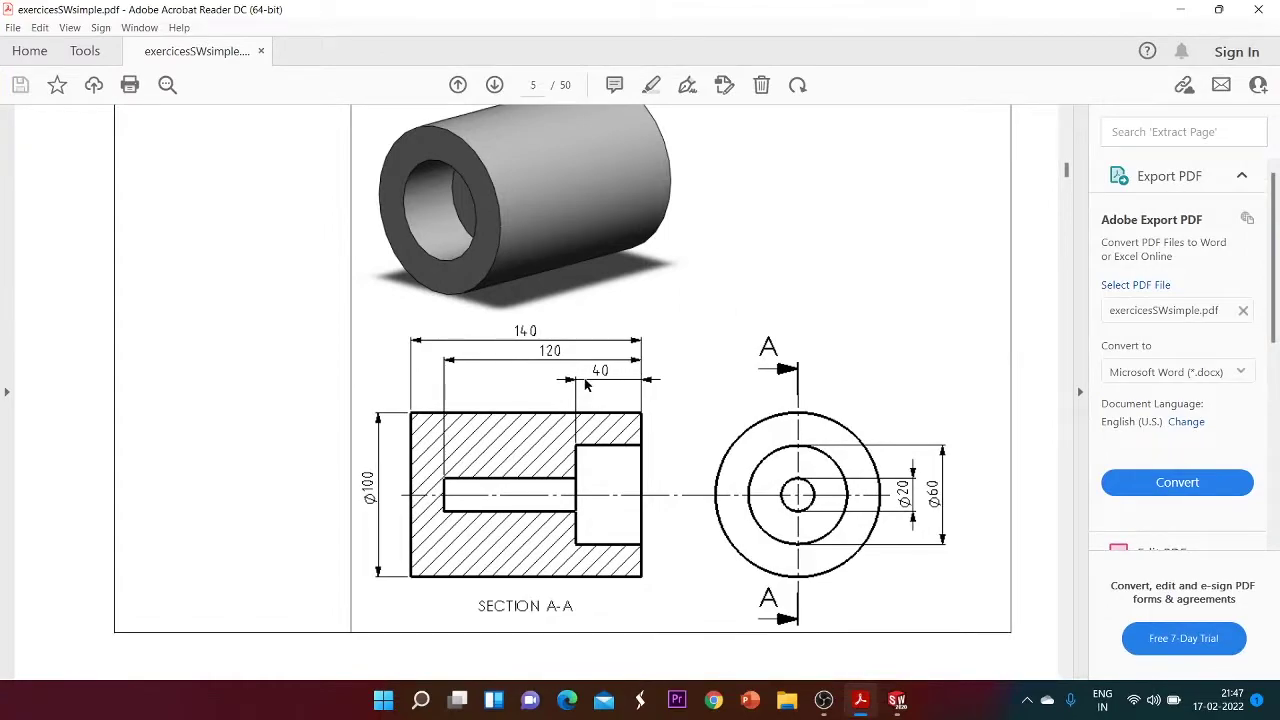
{"action": "key", "text": "super+Tab"}
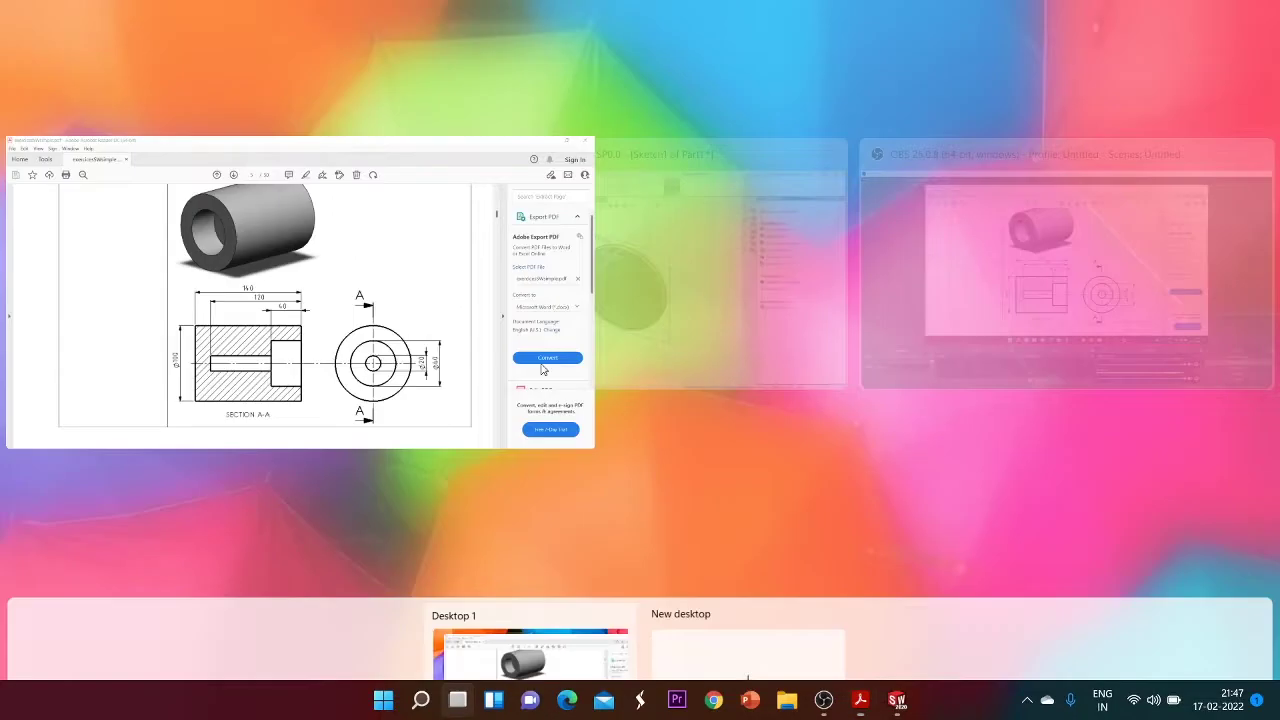
{"action": "left_click", "coordinate": [584, 377]}
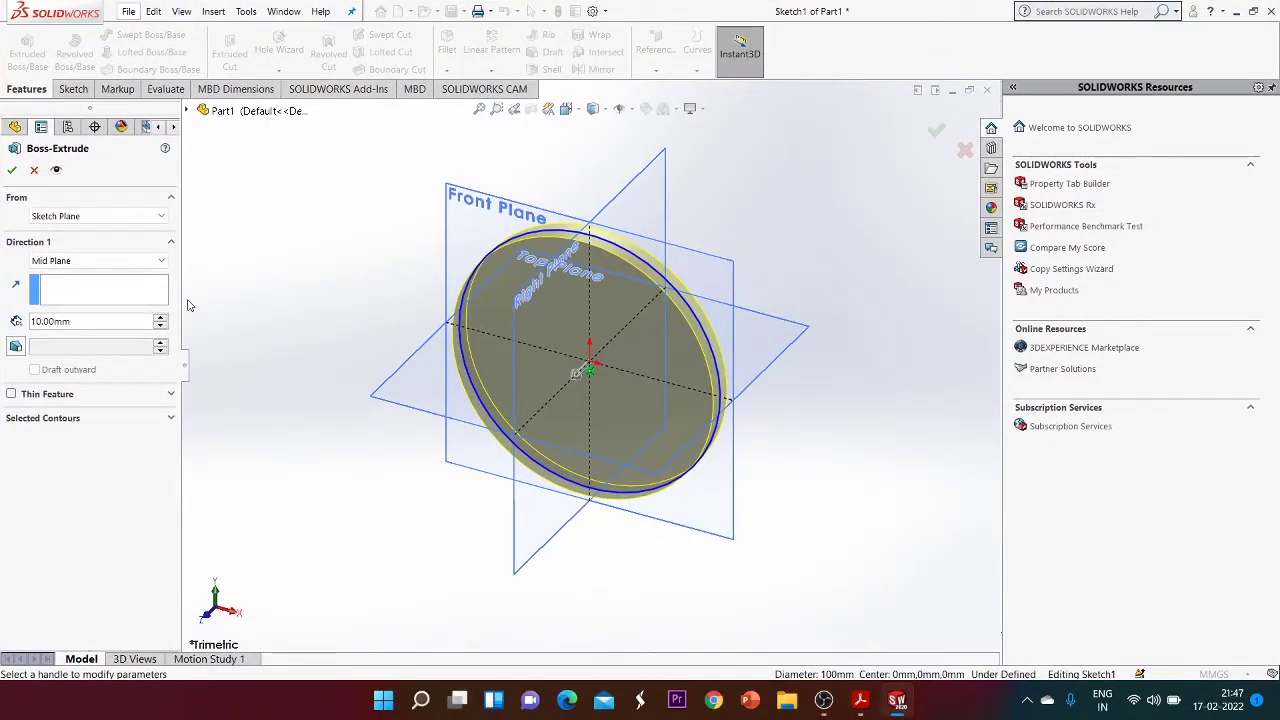
{"action": "double_click", "coordinate": [92, 321]}
{"action": "type", "text": "140"}
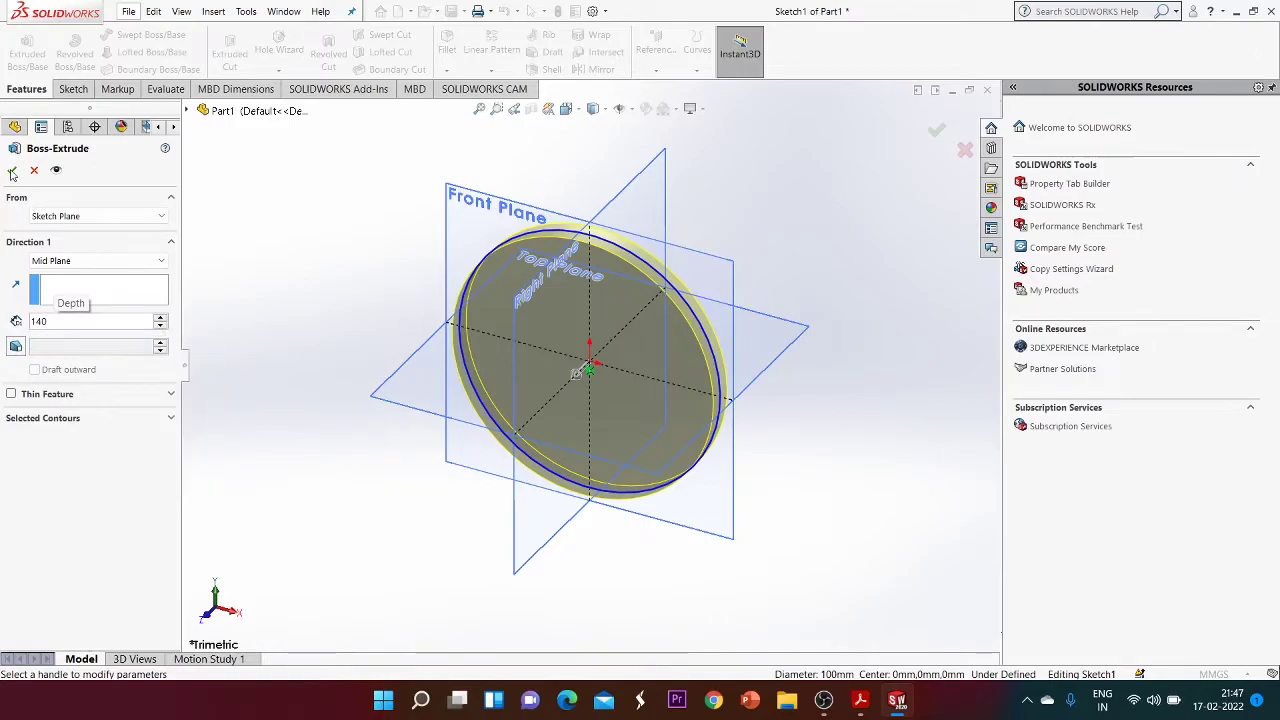
{"action": "key", "text": "Return"}
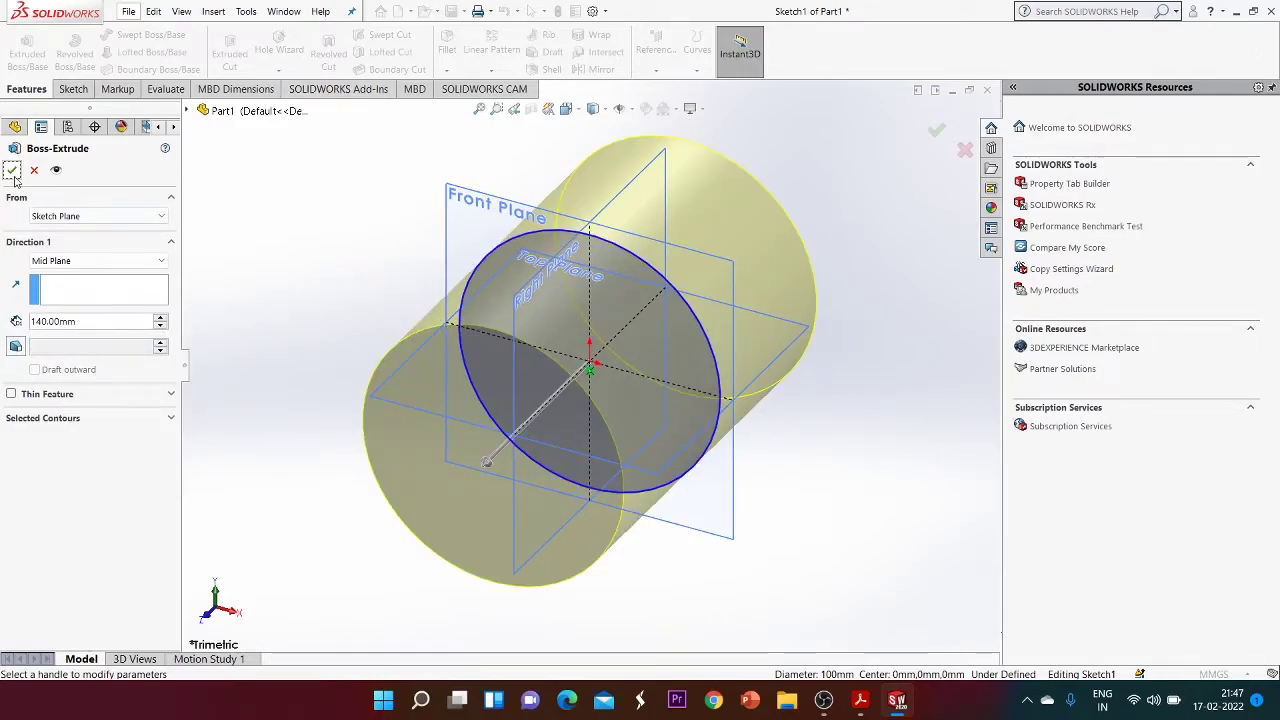
{"action": "key", "text": "Return"}
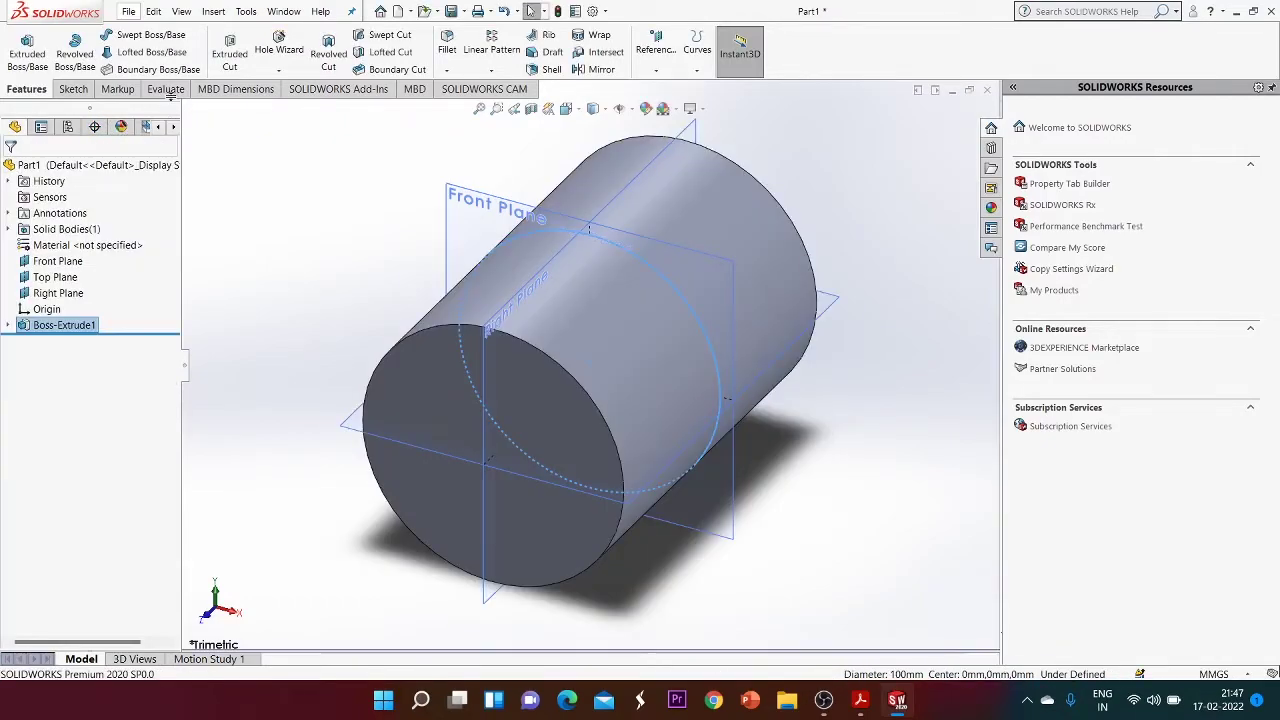
Measure the cylinder's curved outer face and its front end face with the Measure tool
{"action": "left_click", "coordinate": [170, 90]}
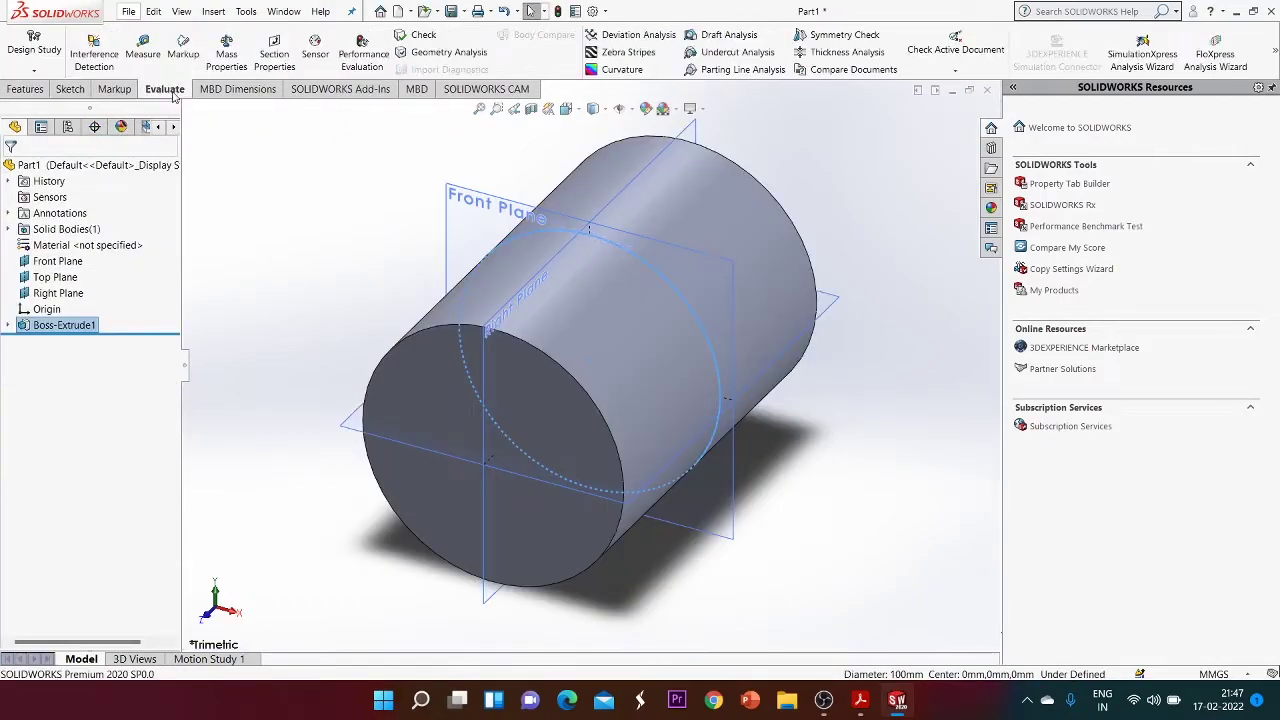
{"action": "left_click", "coordinate": [142, 50]}
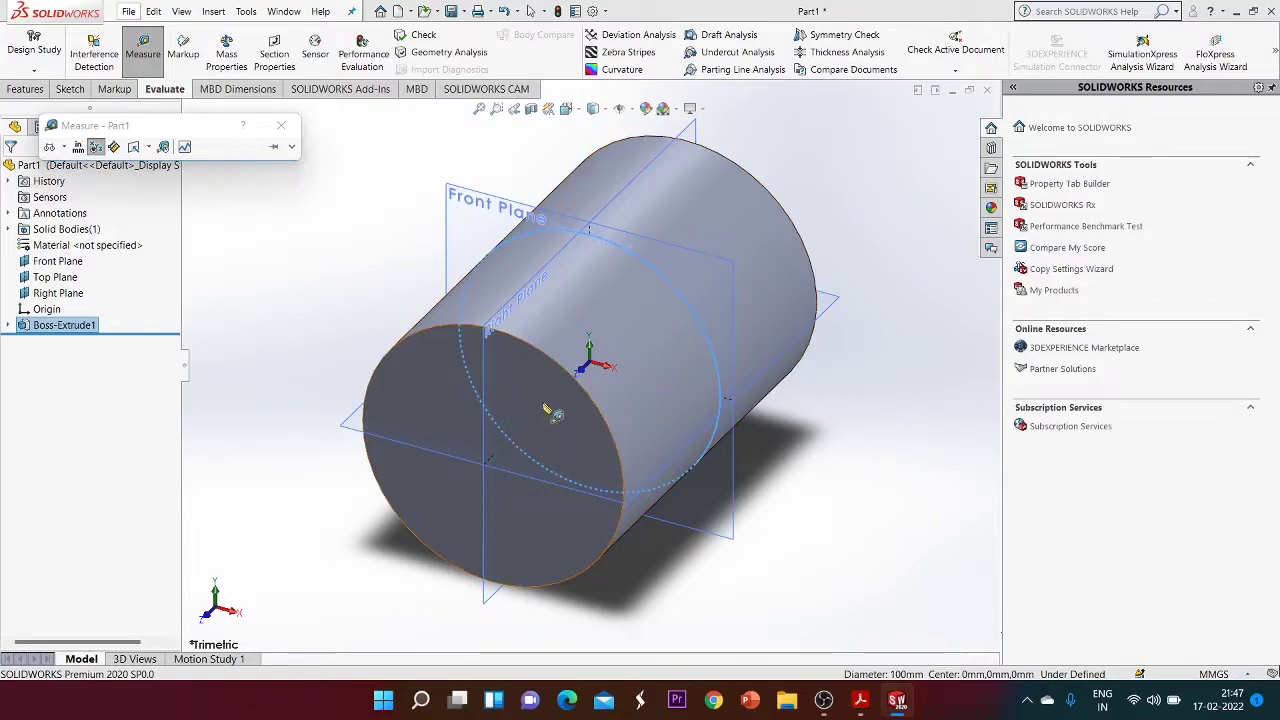
{"action": "left_click", "coordinate": [733, 338]}
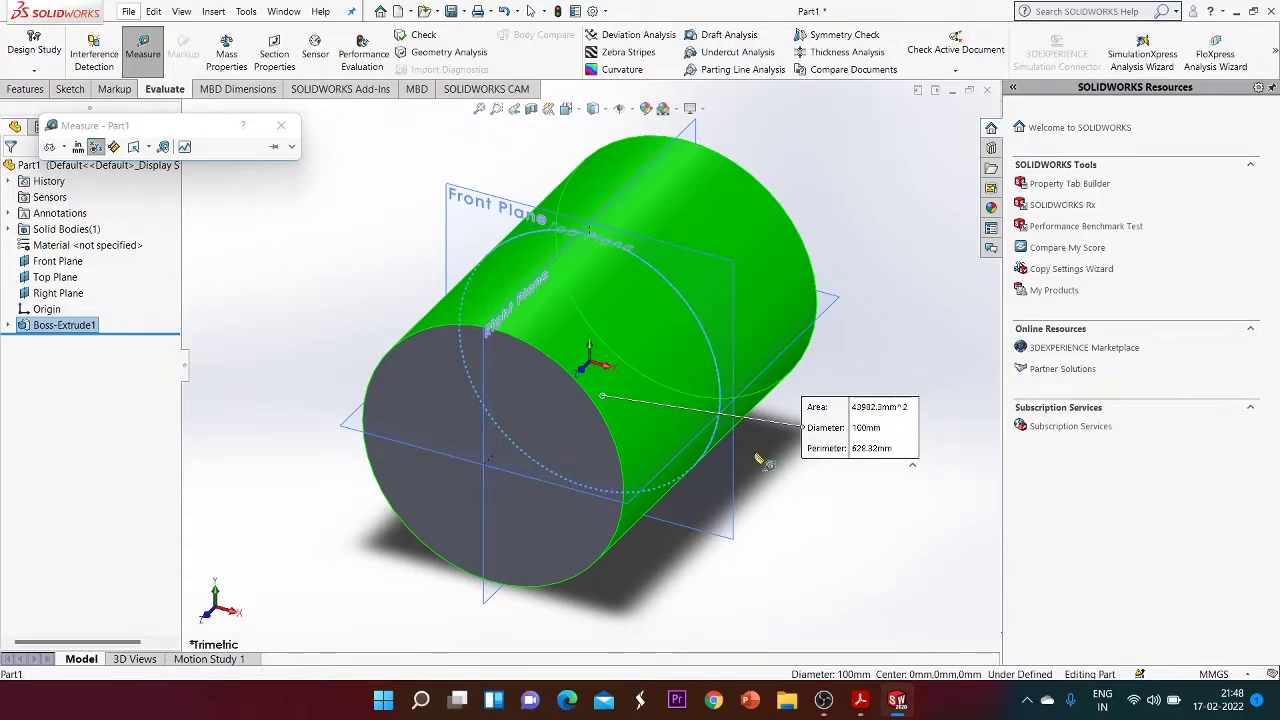
{"action": "left_click", "coordinate": [553, 421]}
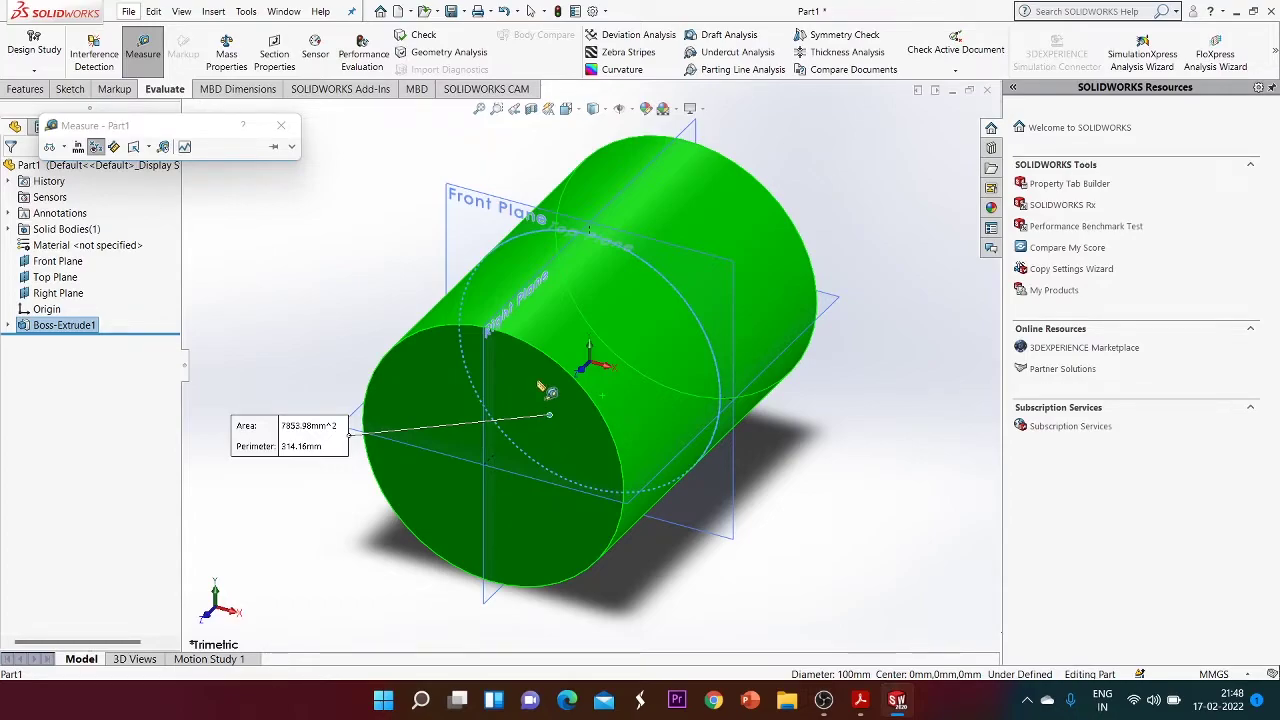
{"action": "left_click", "coordinate": [287, 127]}
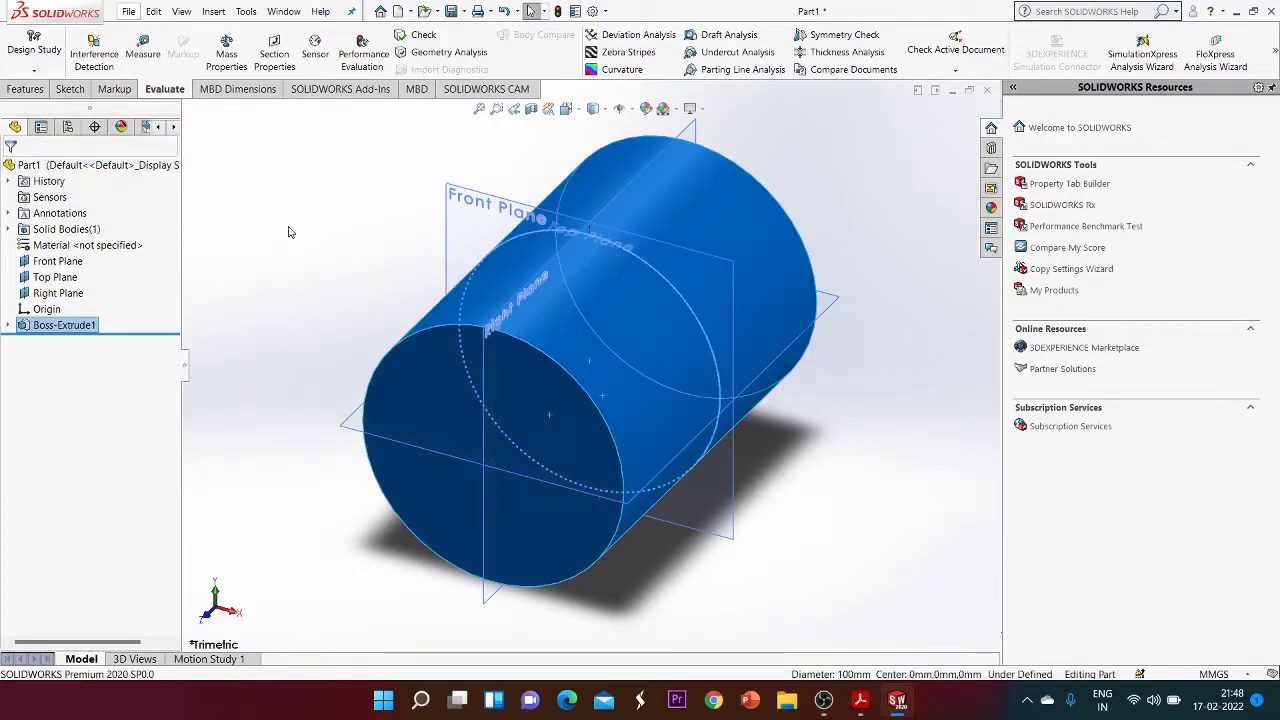
Clear the selection, switch to exercicesSWsimple.pdf in Acrobat Reader to review the large bore's dimensions, and return to SOLIDWORKS
{"action": "left_click", "coordinate": [36, 90]}
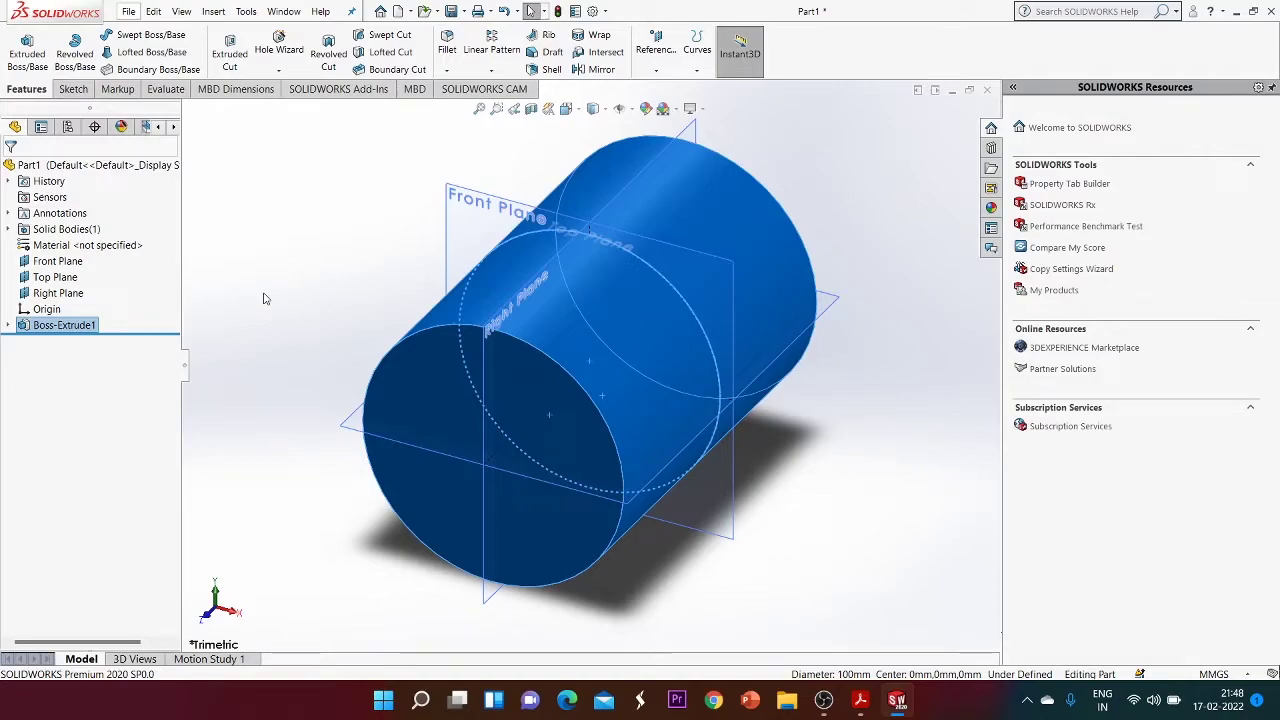
{"action": "left_click", "coordinate": [920, 229]}
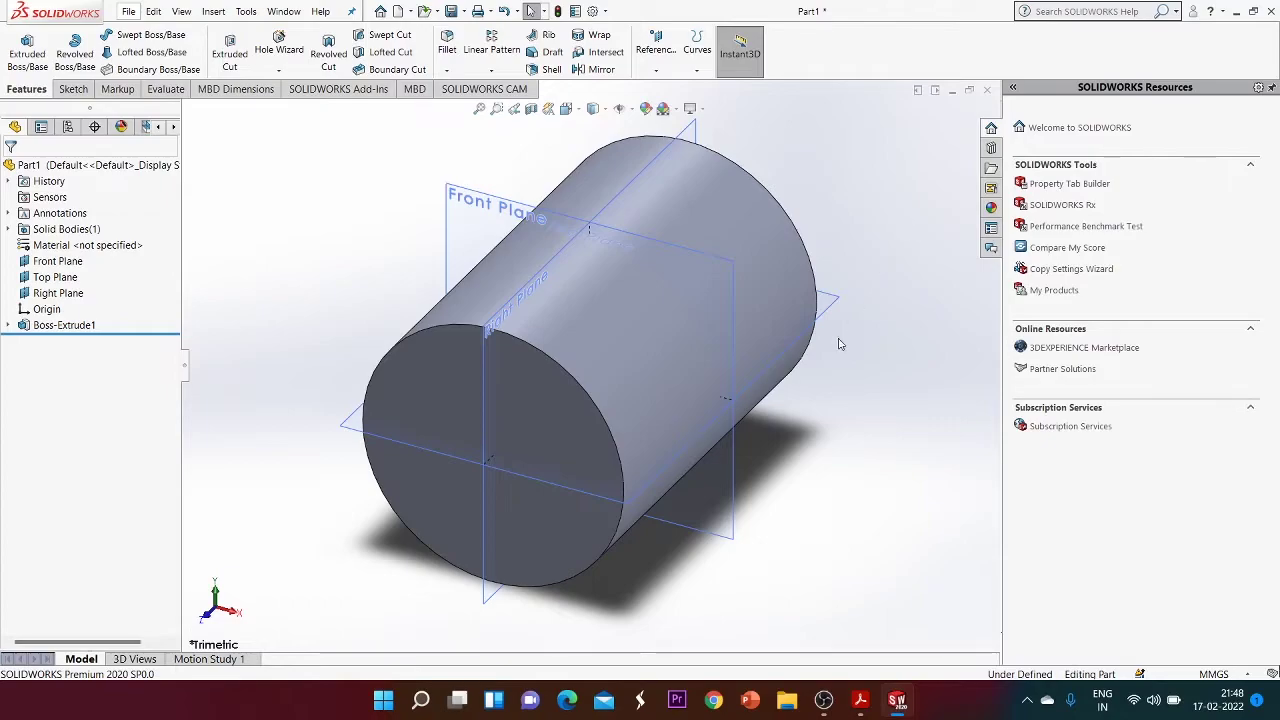
{"action": "left_click", "coordinate": [859, 700]}
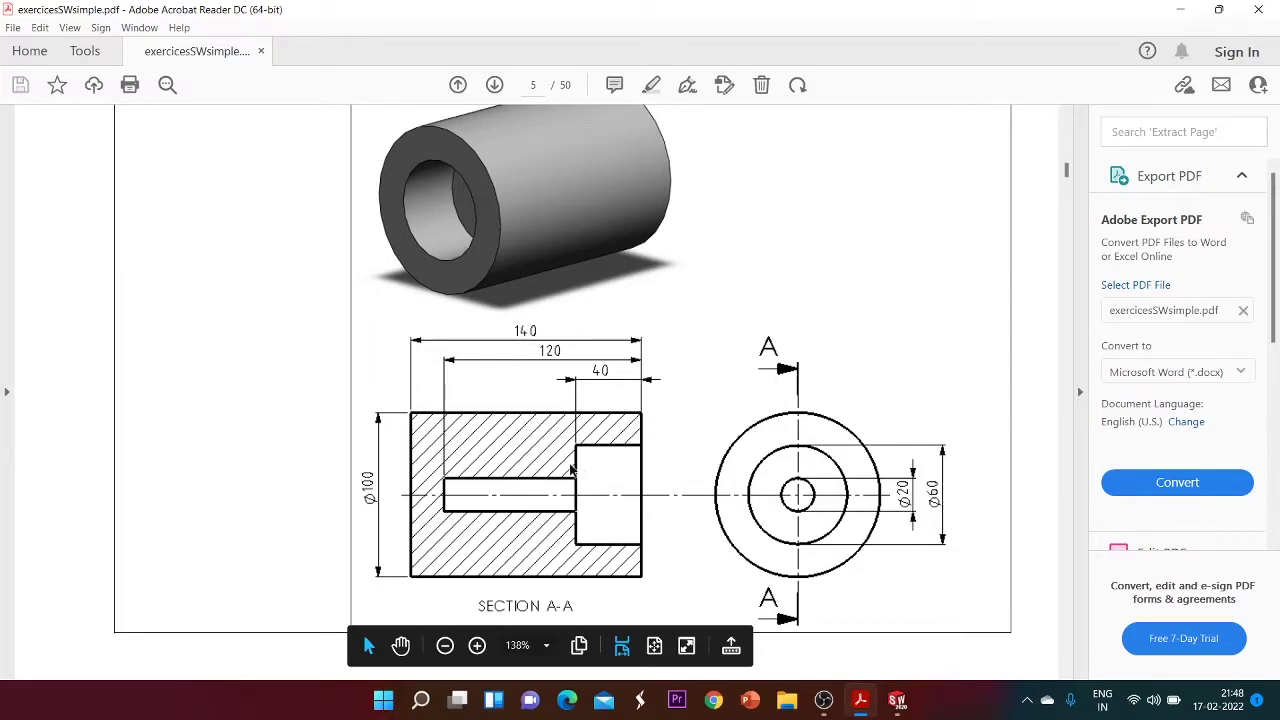
{"action": "mouse_move", "coordinate": [852, 713]}
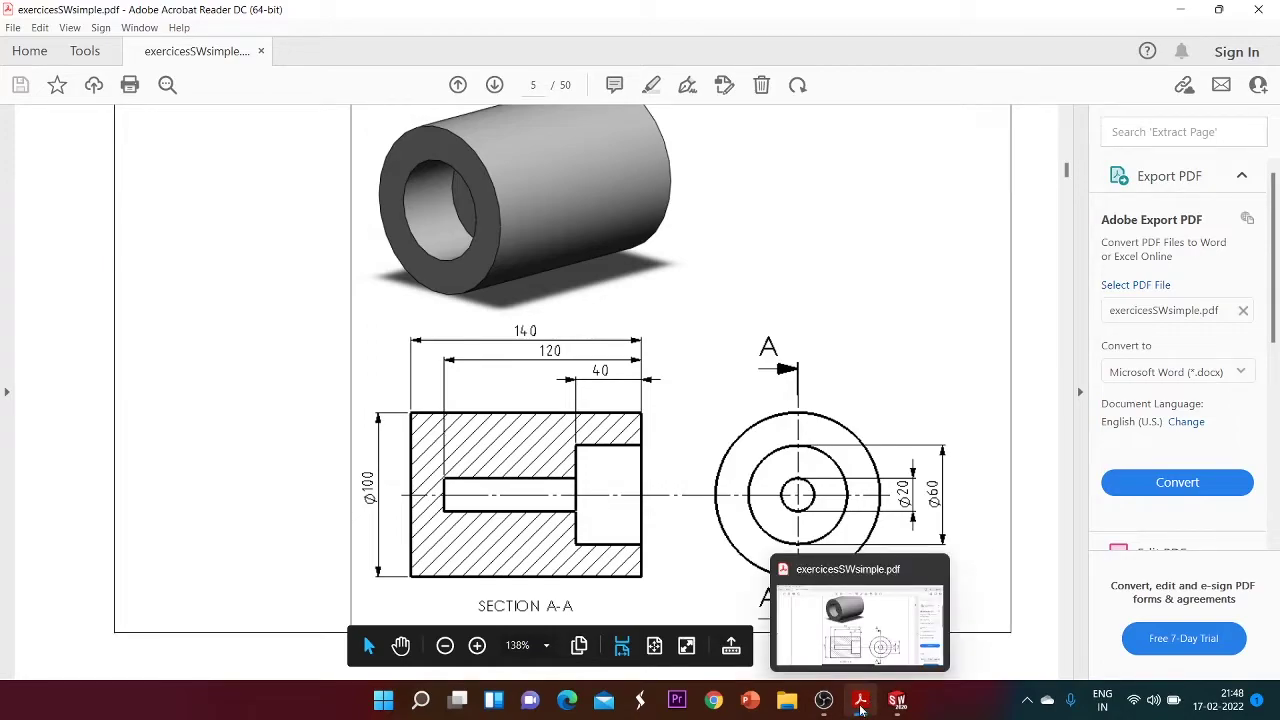
{"action": "left_click", "coordinate": [458, 700]}
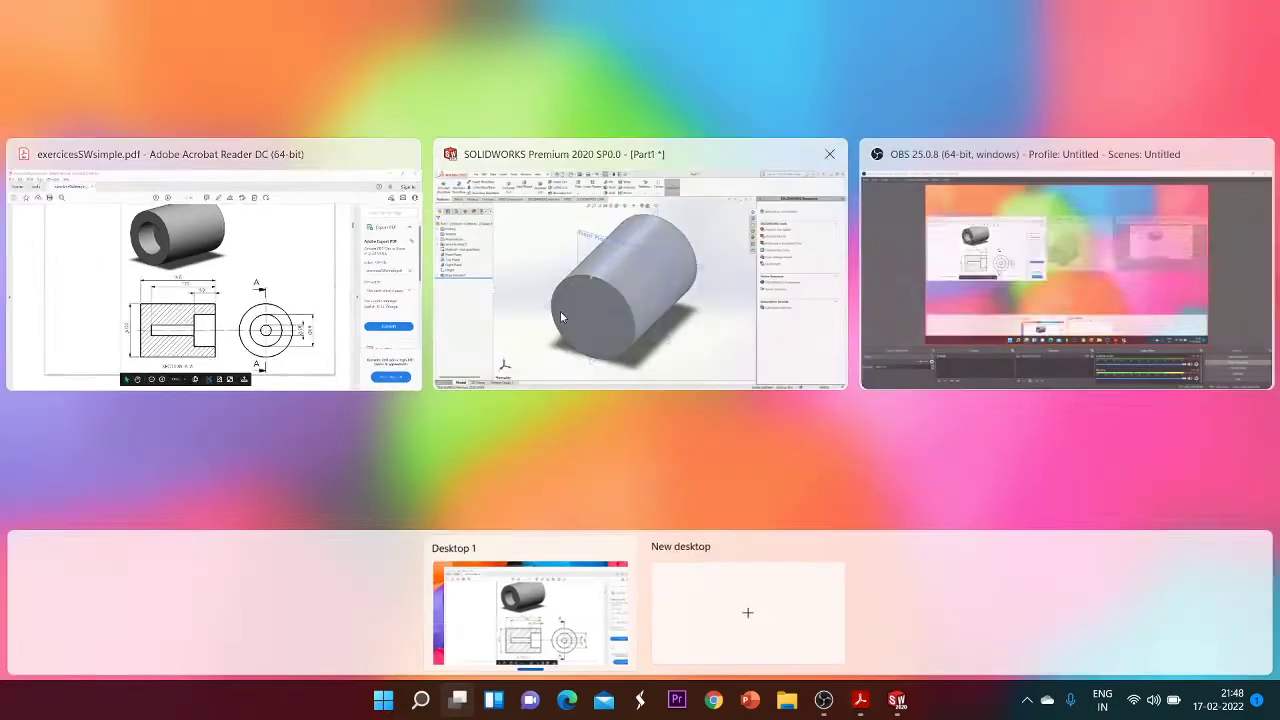
{"action": "left_click", "coordinate": [561, 317]}
On the cylinder's front end face, viewed normal to it, sketch a circle centred on the origin with a radius of 30 mm
{"action": "left_click", "coordinate": [572, 441]}
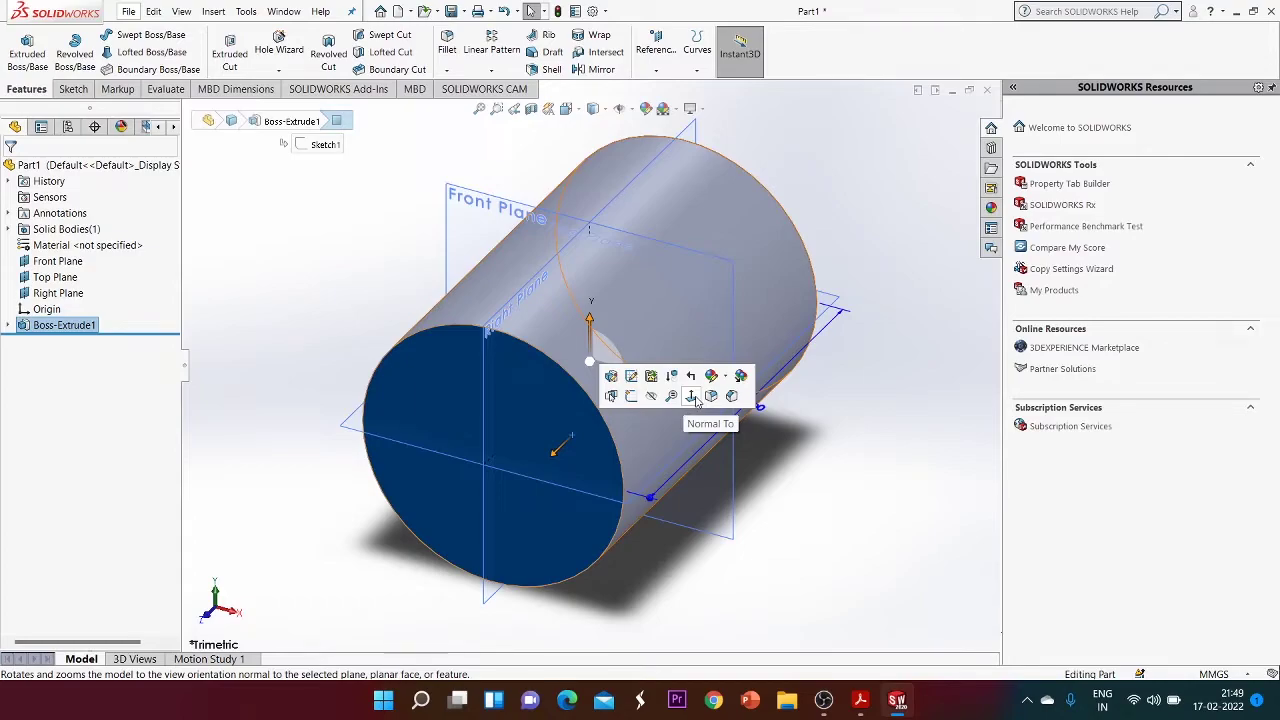
{"action": "left_click", "coordinate": [695, 398]}
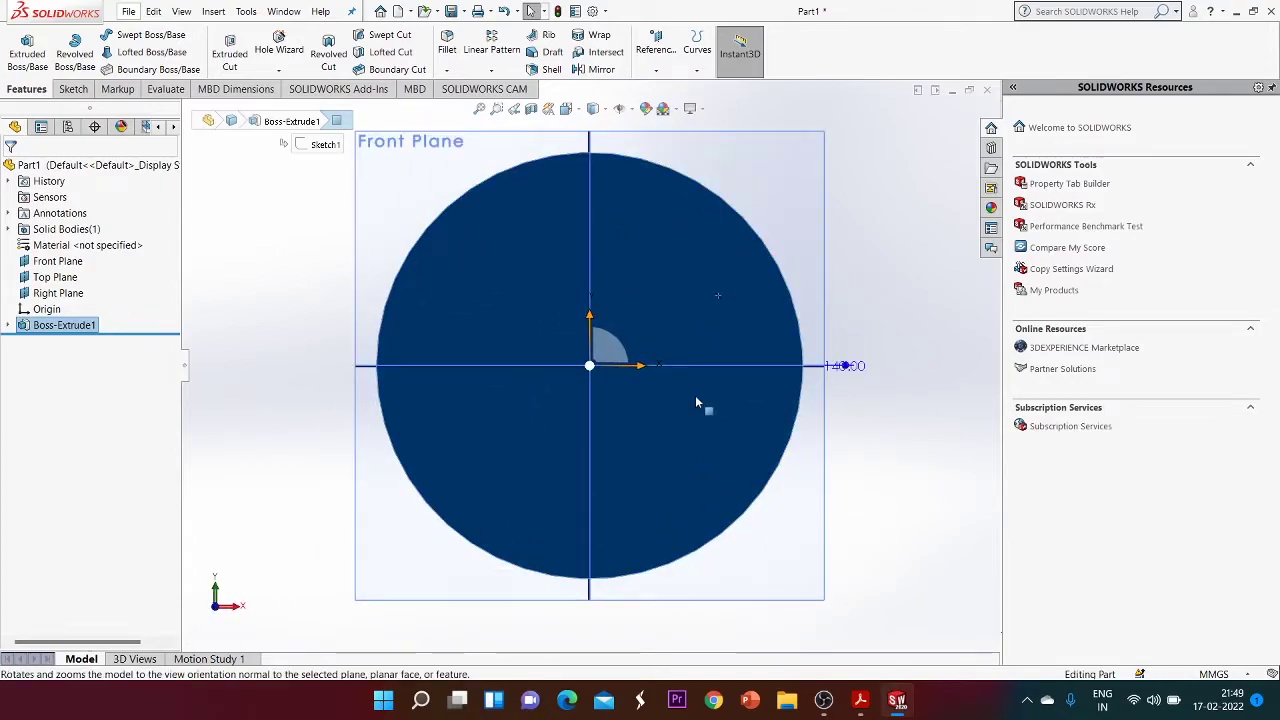
{"action": "left_click", "coordinate": [73, 89]}
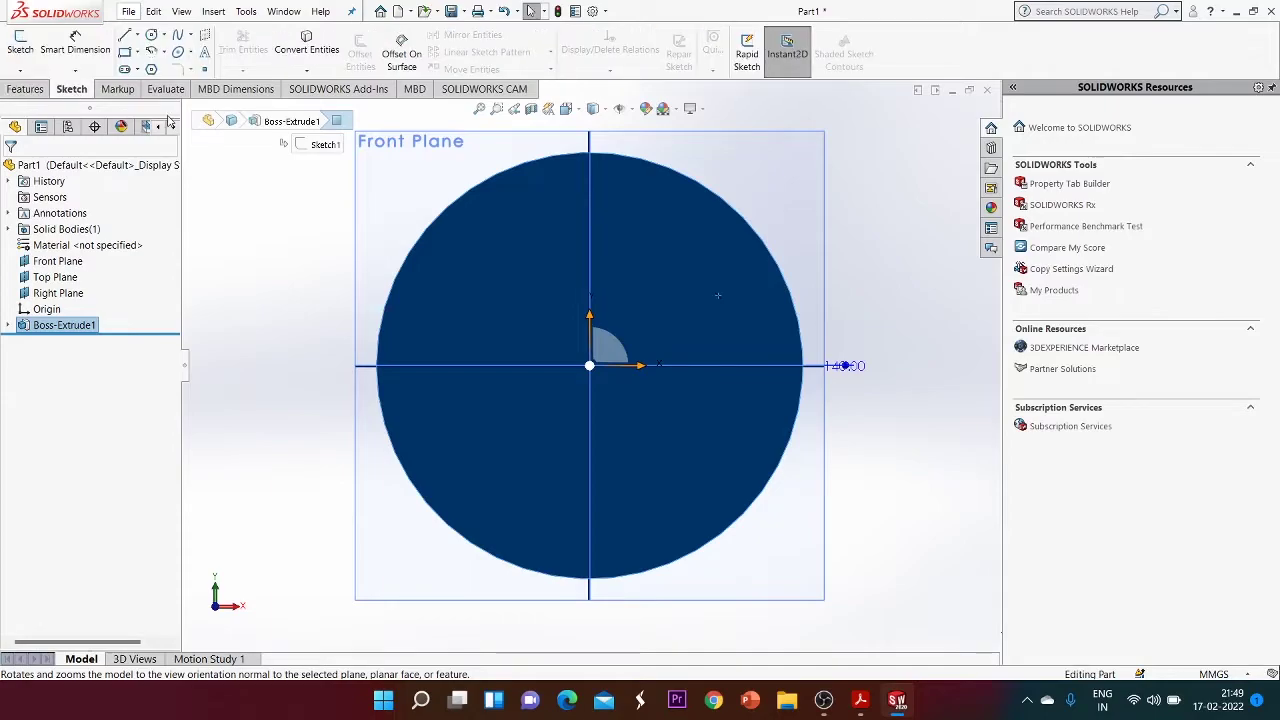
{"action": "left_click", "coordinate": [151, 35]}
{"action": "left_click", "coordinate": [589, 366]}
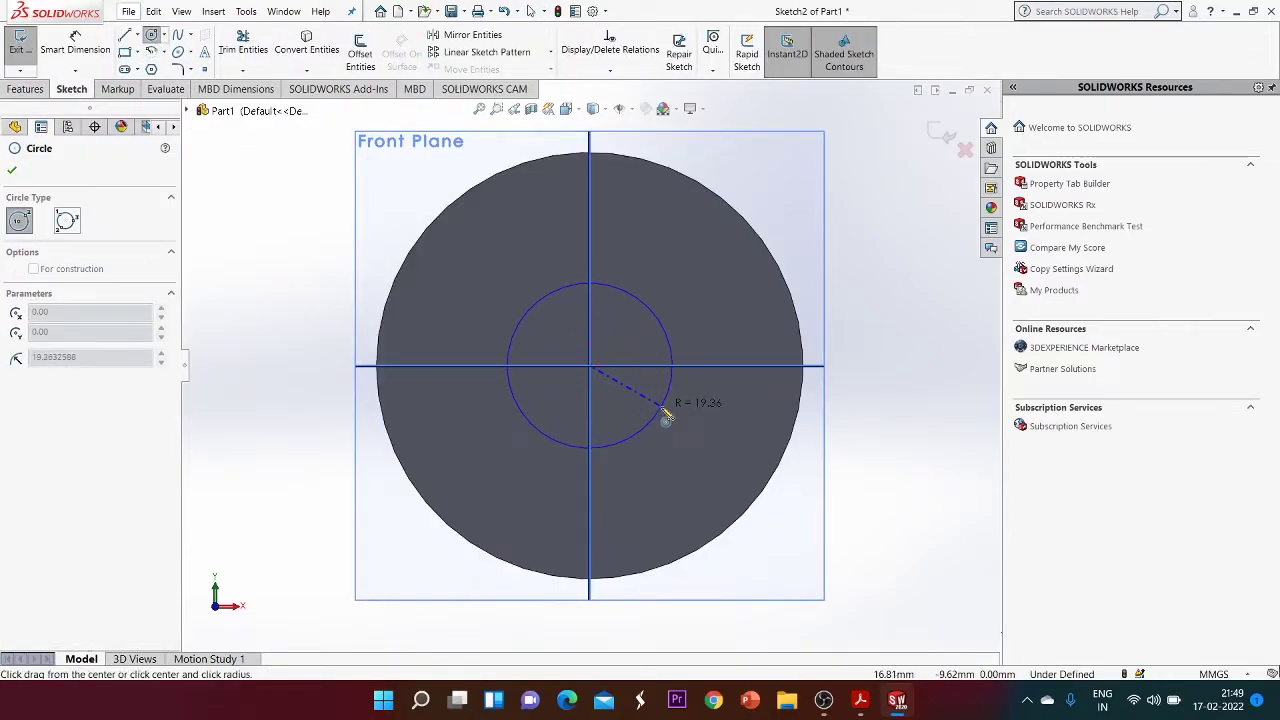
{"action": "left_click", "coordinate": [666, 418]}
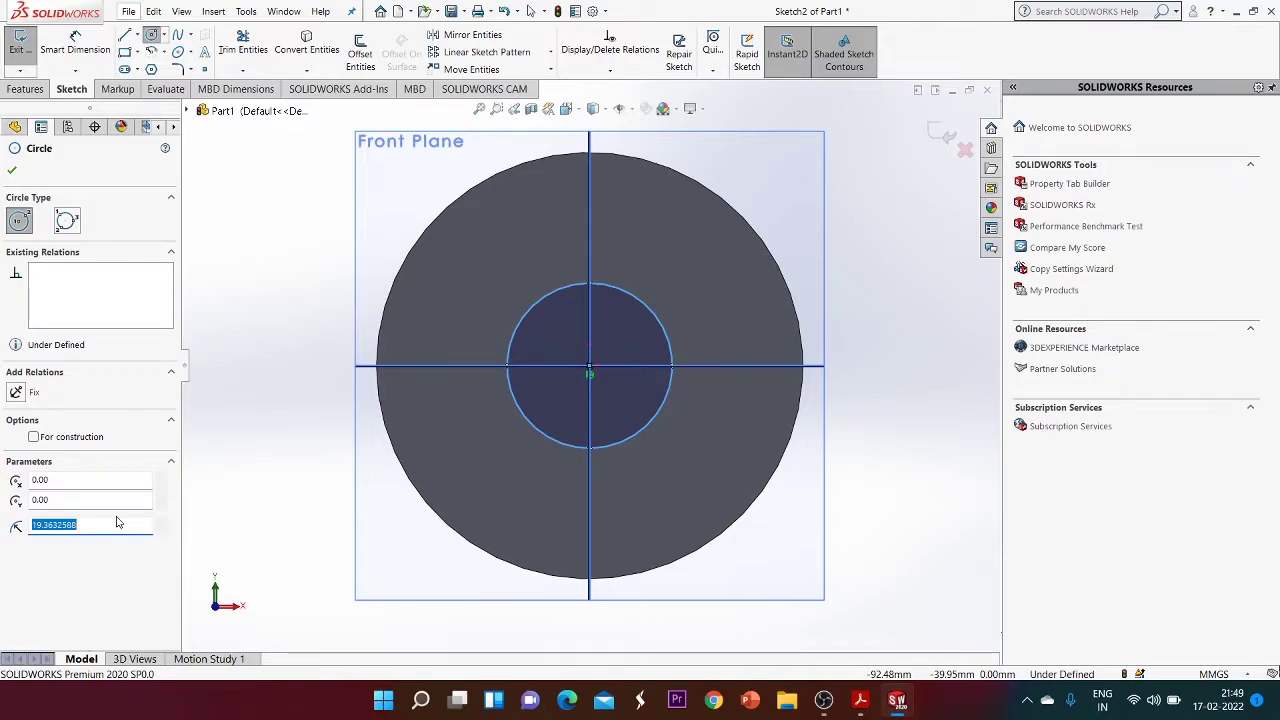
{"action": "type", "text": "30"}
{"action": "key", "text": "Return"}
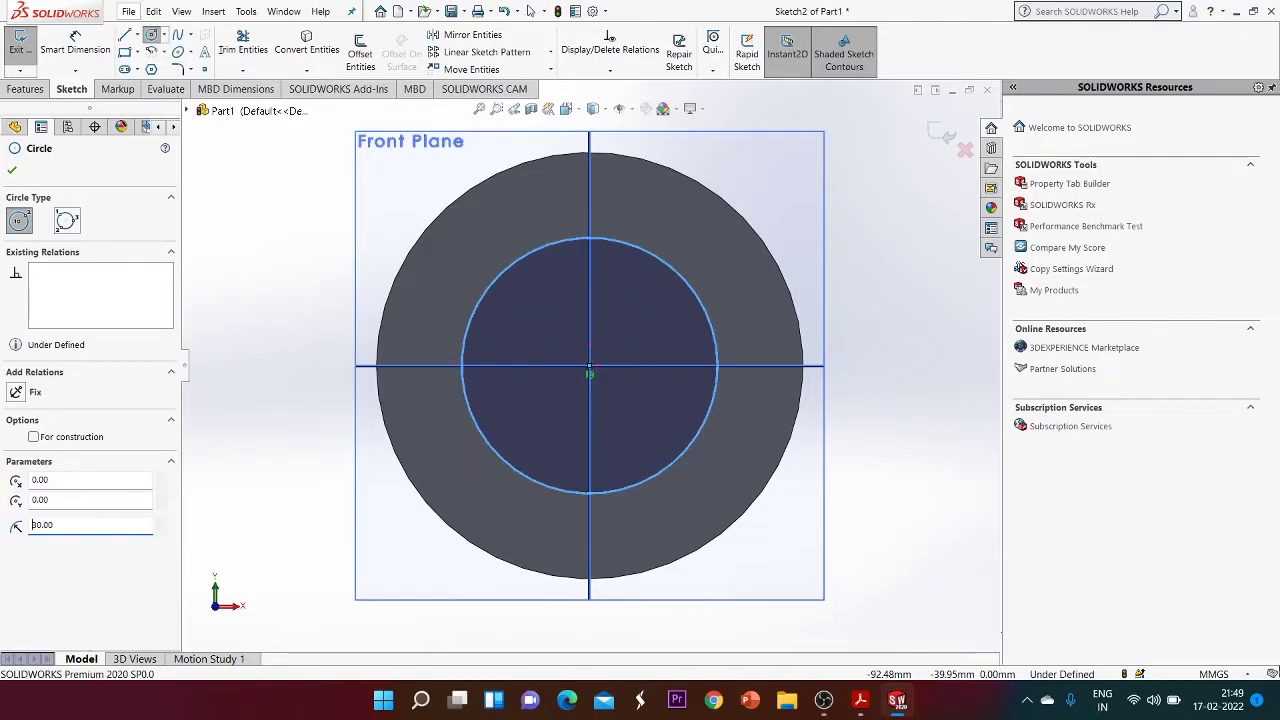
{"action": "left_click", "coordinate": [12, 170]}
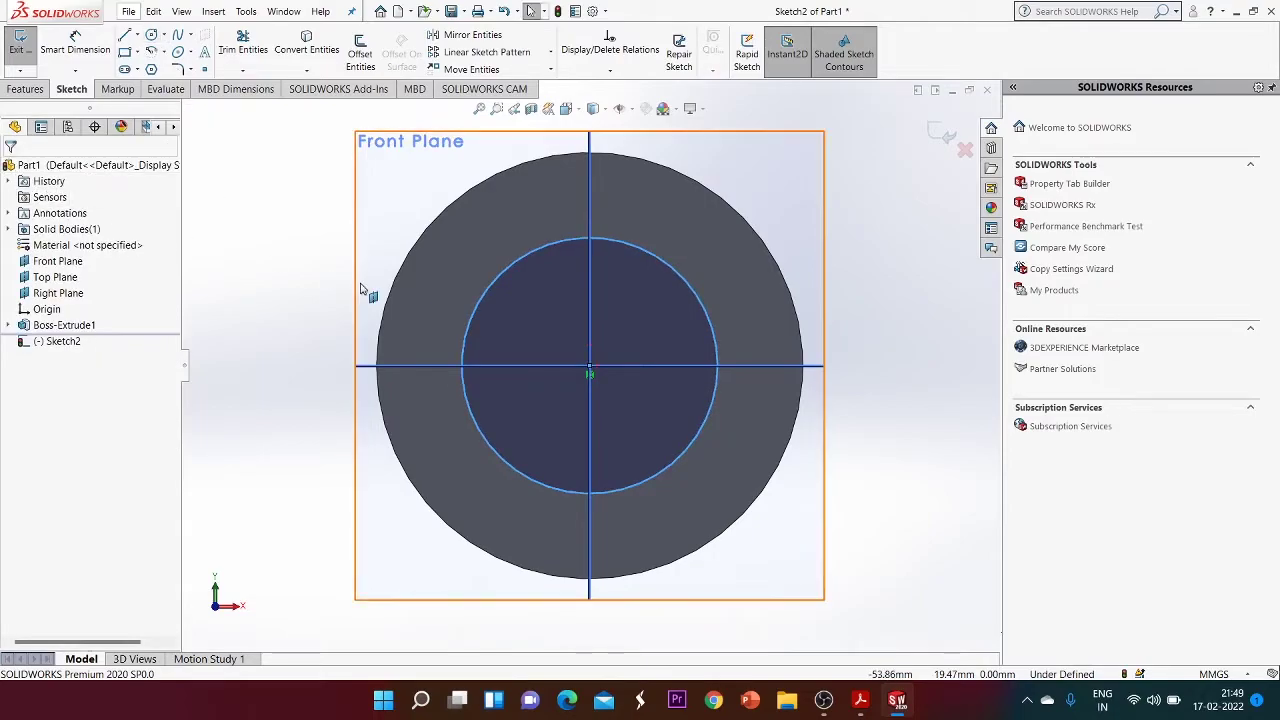
Set up a blind Cut-Extrude of the circle, check the large bore's depth in exercicesSWsimple.pdf, and set the depth to 40 mm in SOLIDWORKS
{"action": "left_click", "coordinate": [30, 89]}
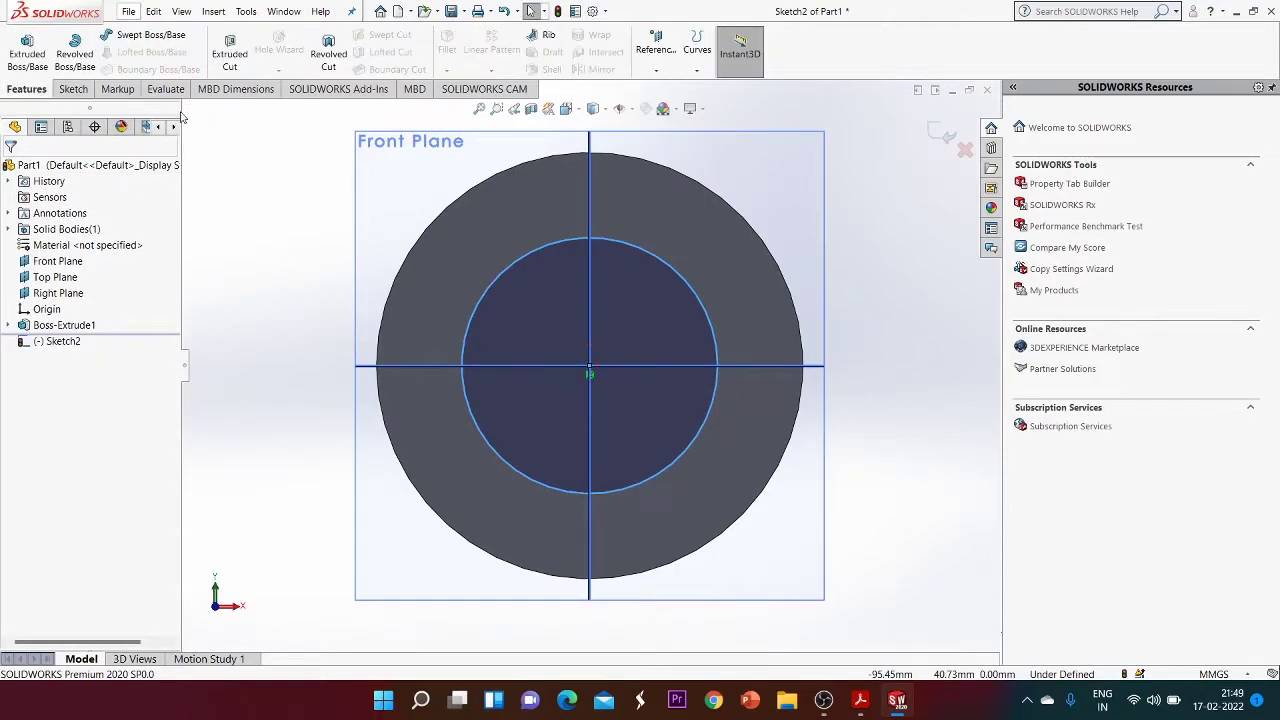
{"action": "left_click", "coordinate": [230, 60]}
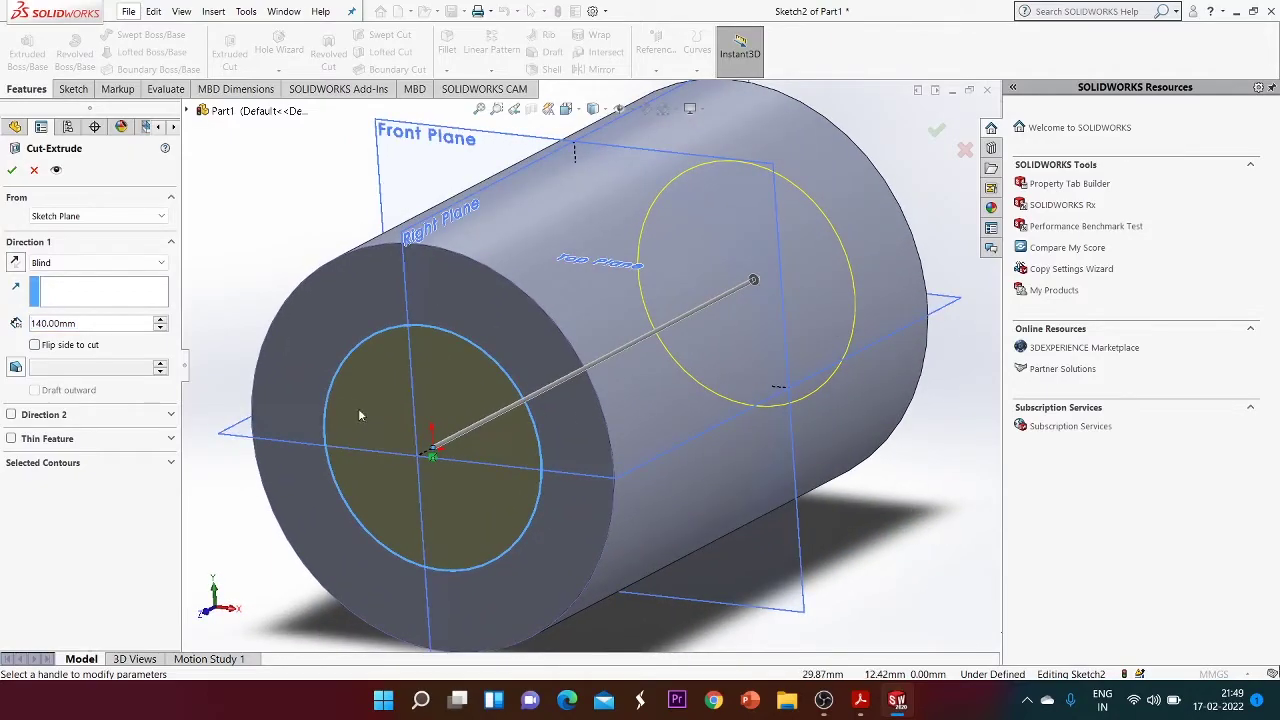
{"action": "double_click", "coordinate": [94, 323]}
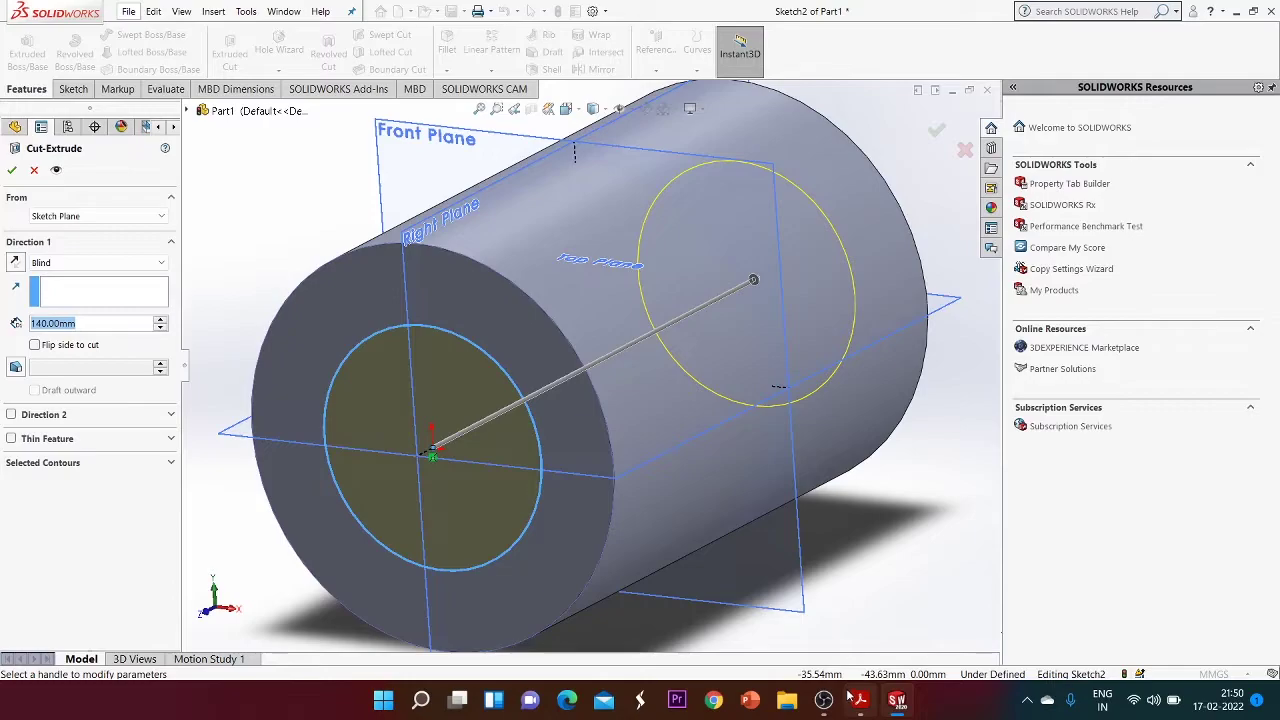
{"action": "key", "text": "super+Tab"}
{"action": "left_click", "coordinate": [645, 373]}
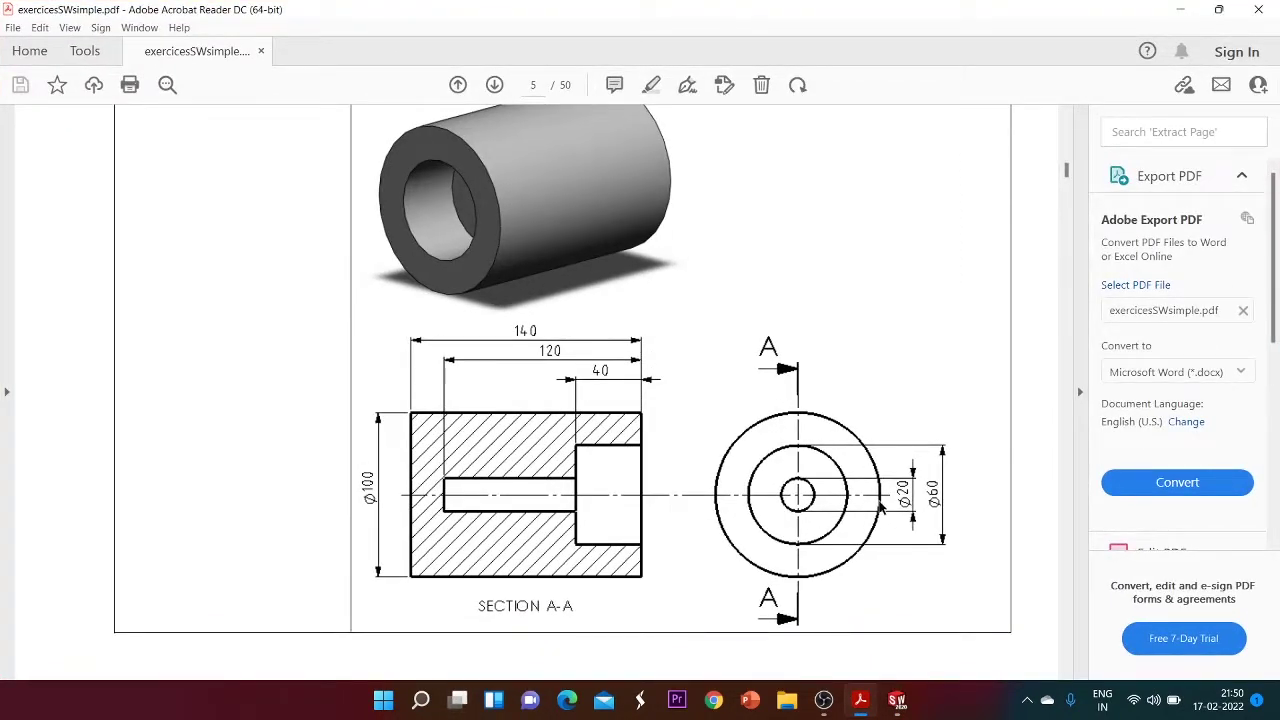
{"action": "key", "text": "super+Tab"}
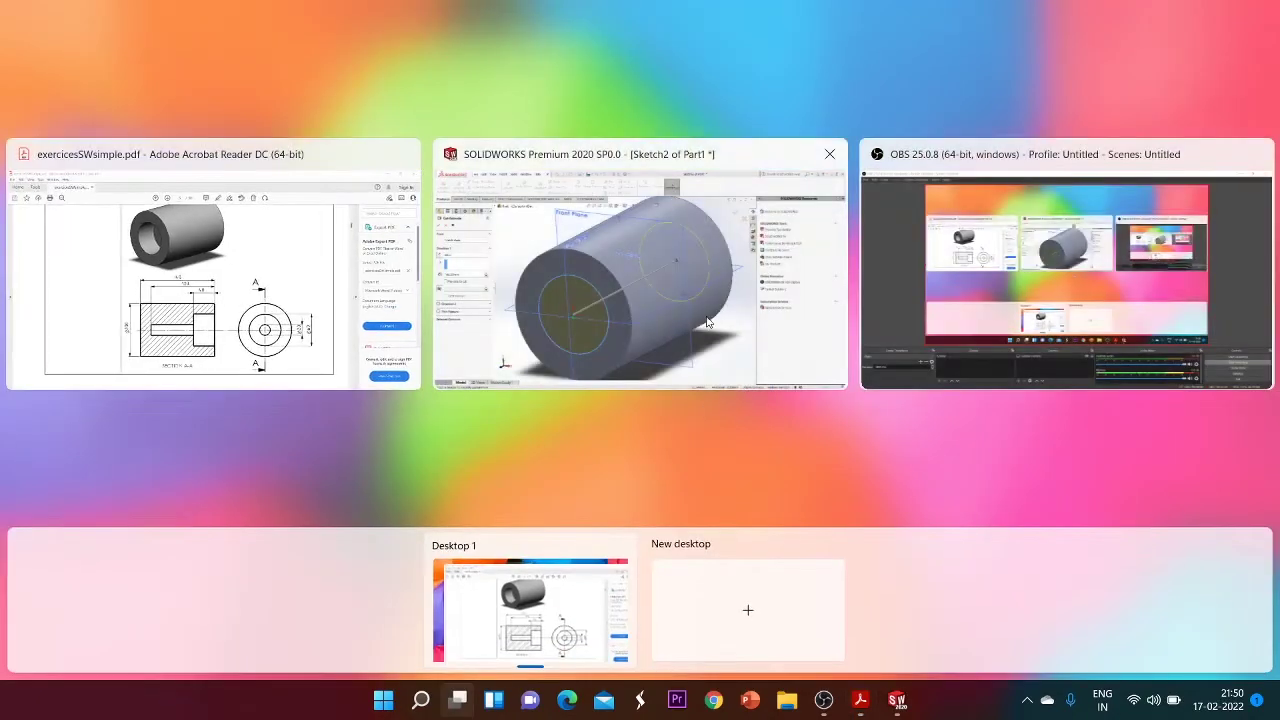
{"action": "left_click", "coordinate": [701, 306]}
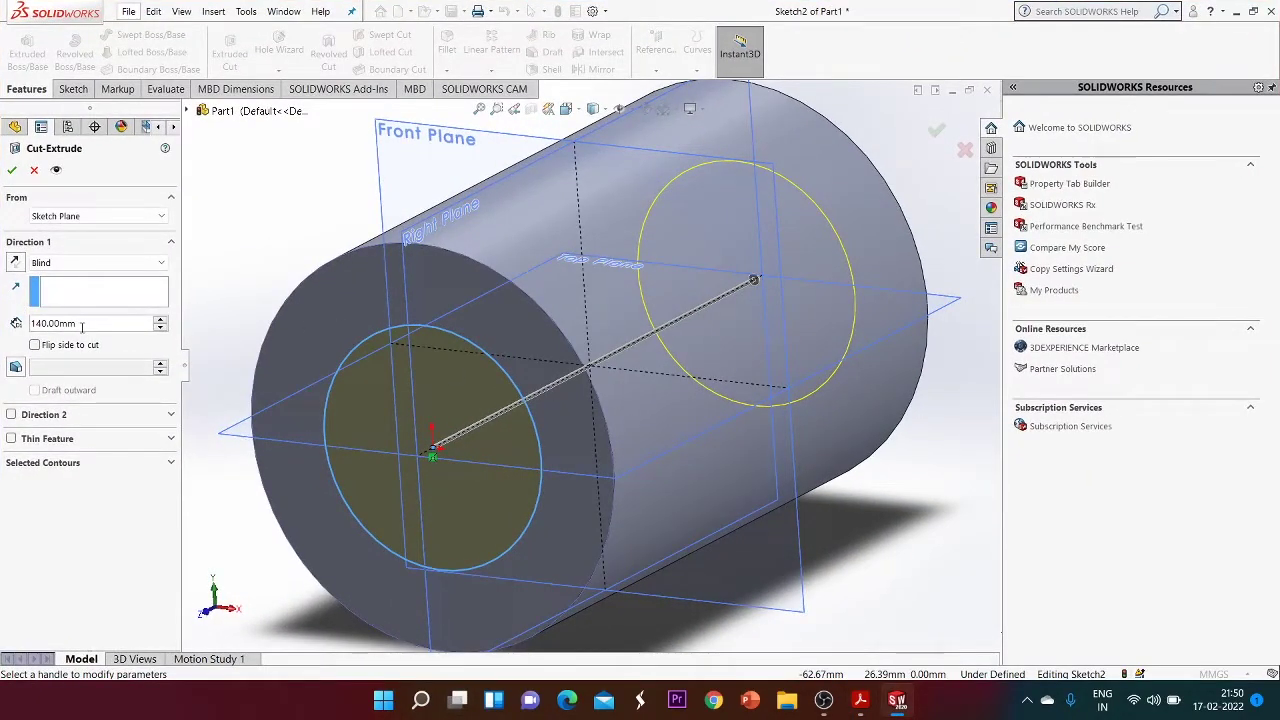
{"action": "double_click", "coordinate": [97, 320]}
{"action": "type", "text": "40"}
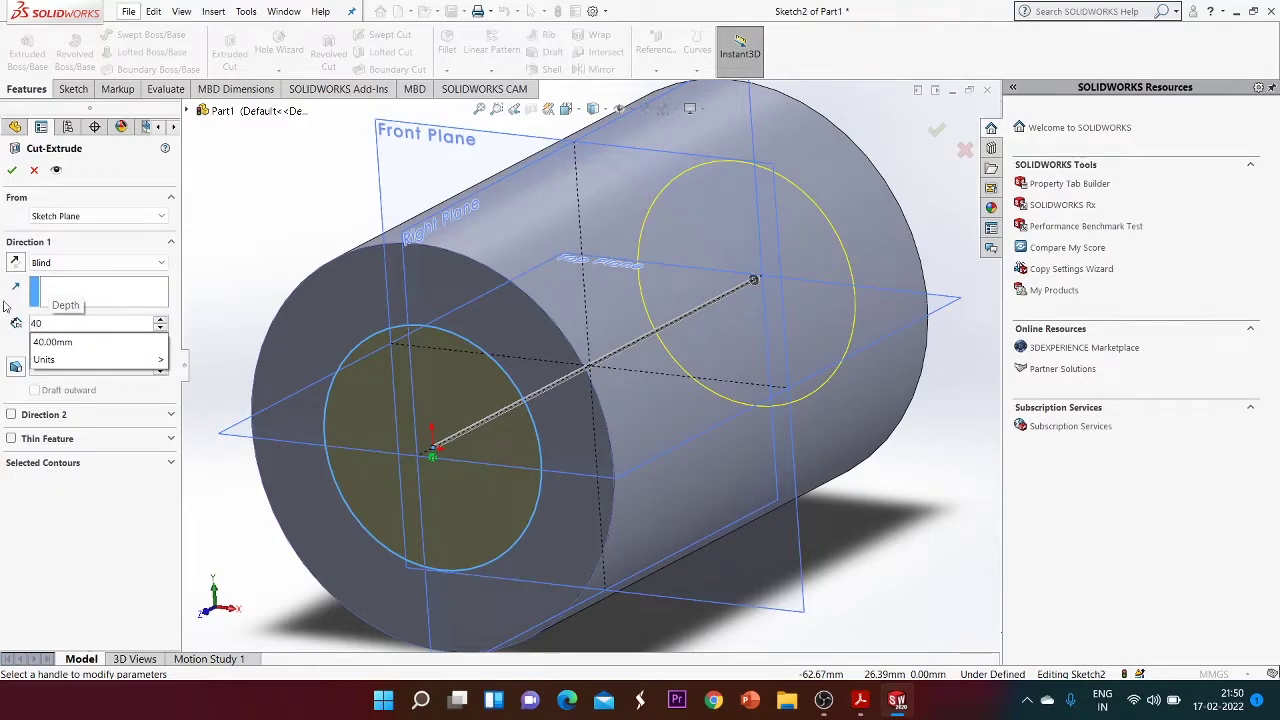
{"action": "key", "text": "Return"}
Try the Through All and Mid Plane end conditions on the cut and restore Blind
{"action": "left_click", "coordinate": [65, 264]}
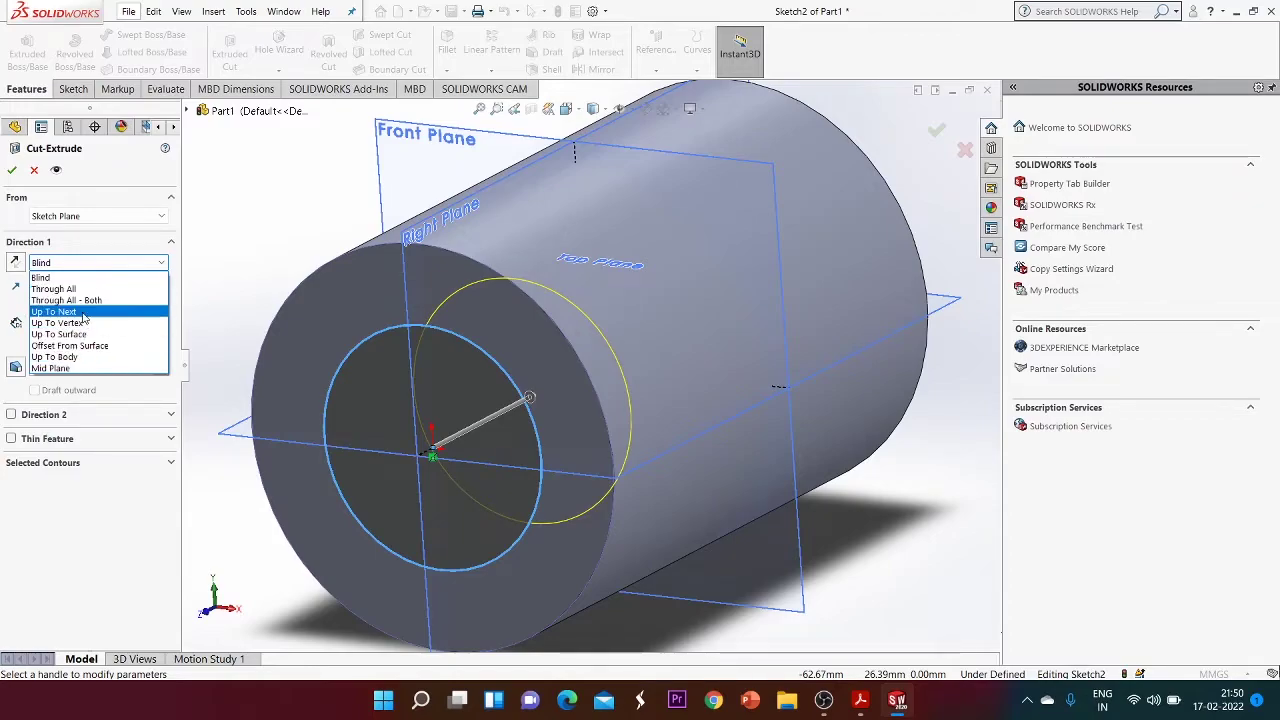
{"action": "left_click", "coordinate": [73, 289]}
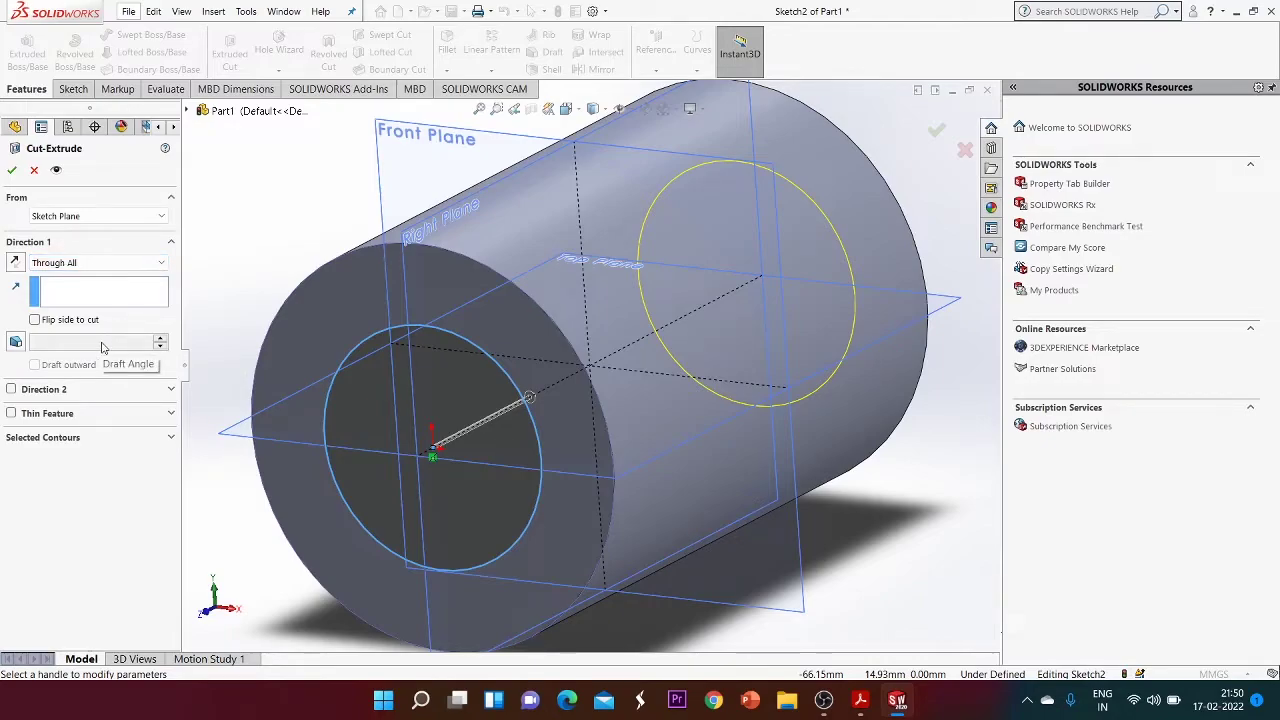
{"action": "left_click", "coordinate": [92, 263]}
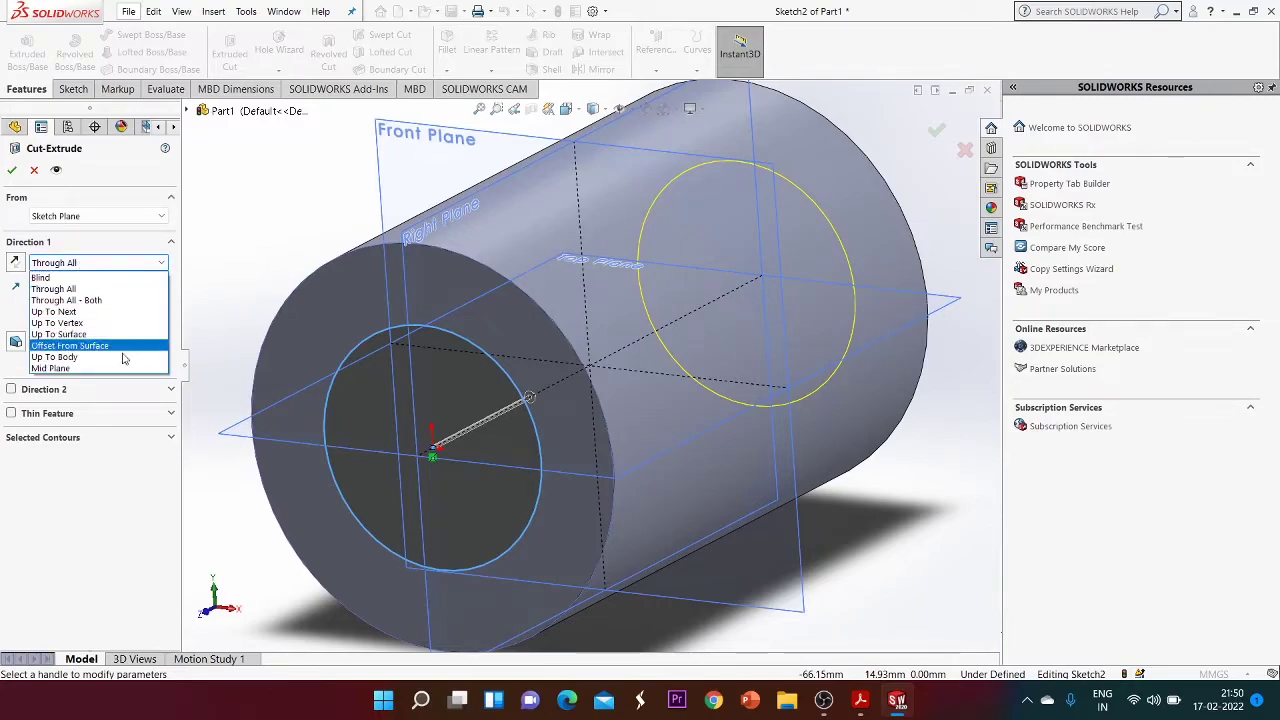
{"action": "left_click", "coordinate": [100, 368]}
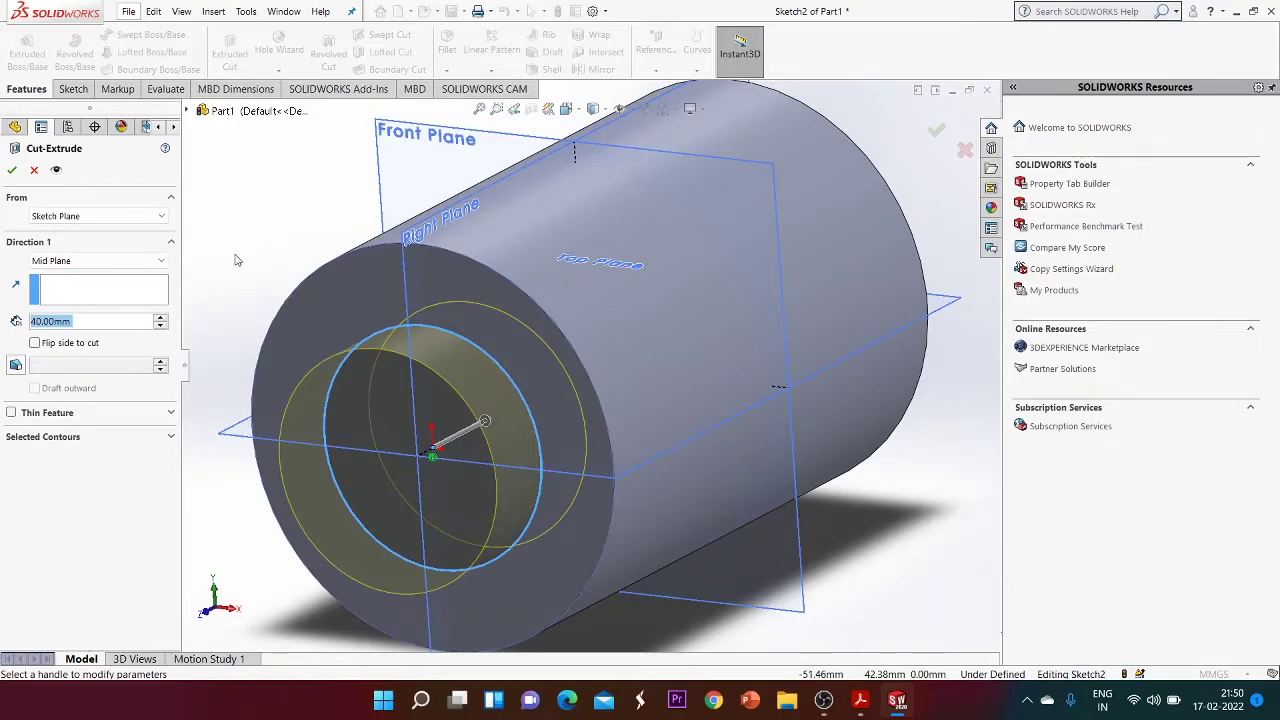
{"action": "left_click", "coordinate": [128, 260]}
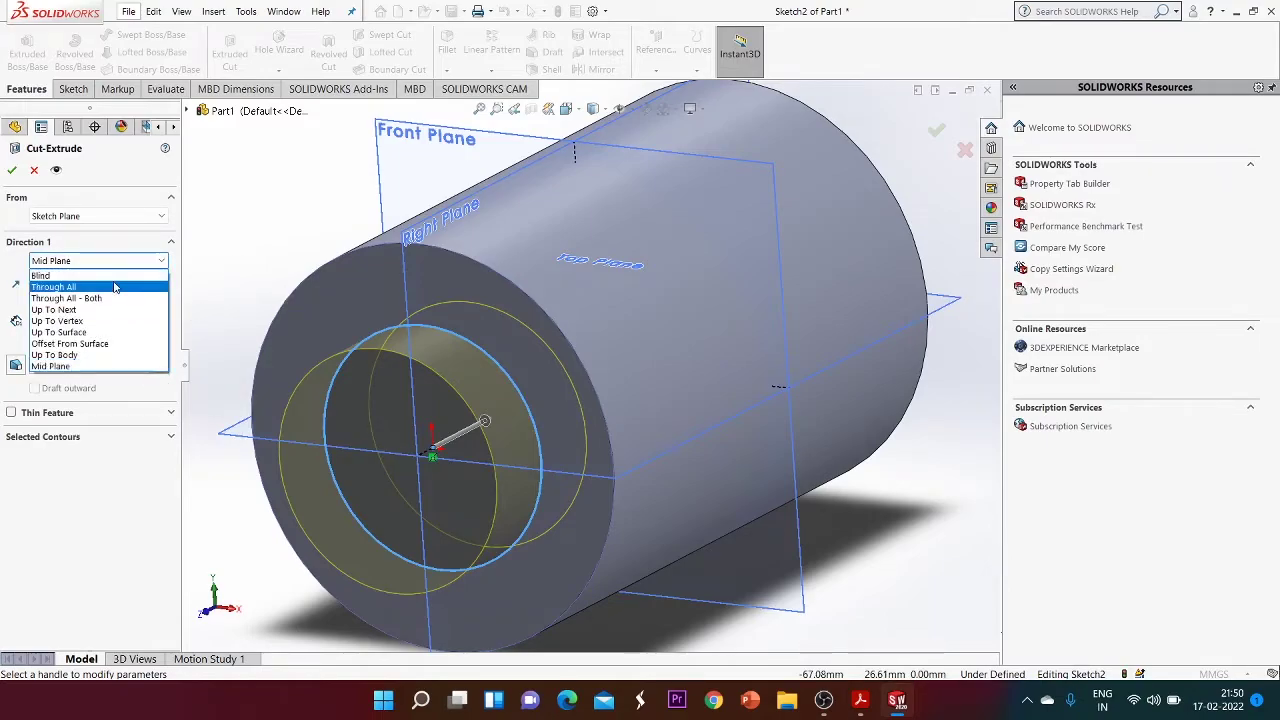
{"action": "left_click", "coordinate": [114, 276]}
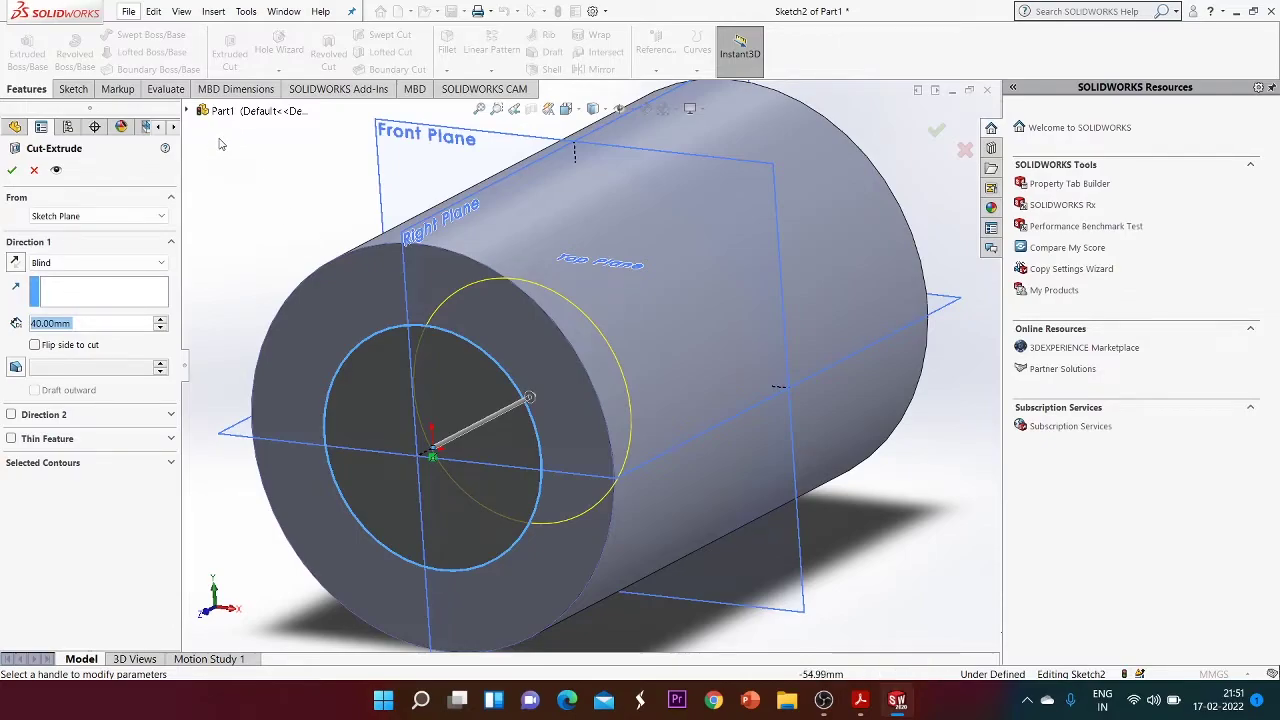
Complete the blind cut, check the small bore's dimensions in exercicesSWsimple.pdf in Acrobat Reader, and return to SOLIDWORKS
{"action": "left_click", "coordinate": [13, 173]}
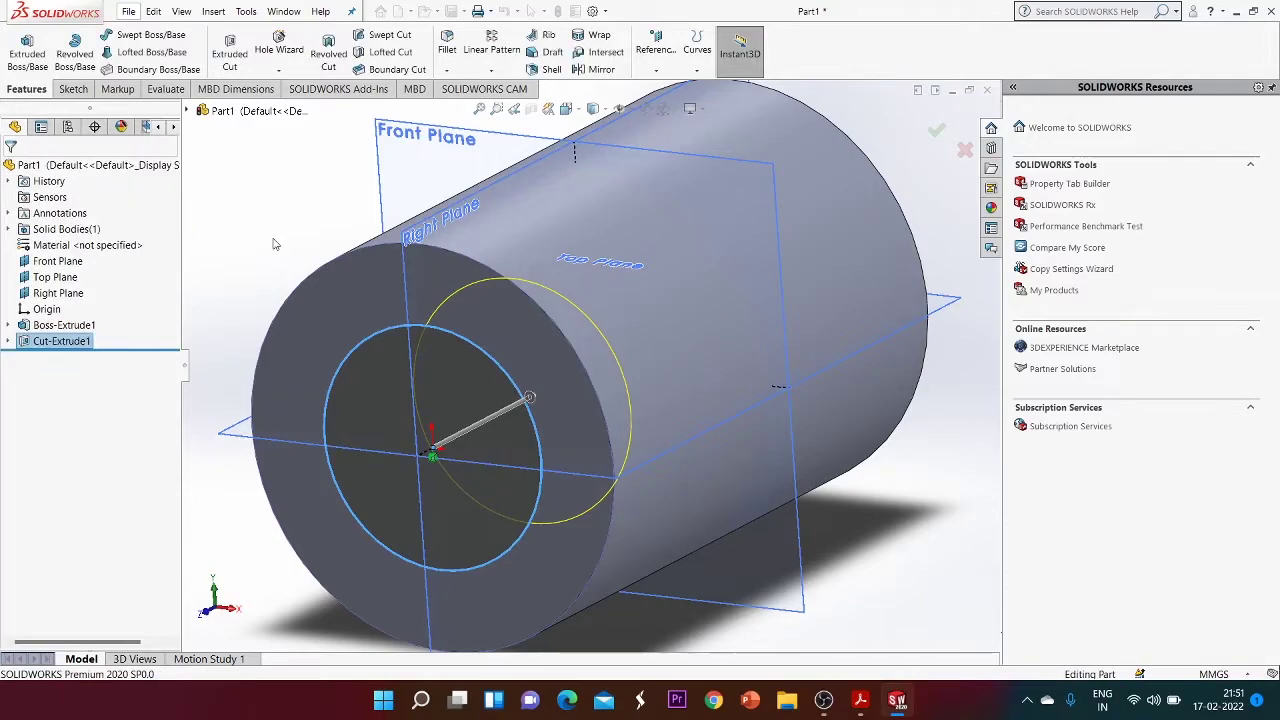
{"action": "middle_click_drag", "start_coordinate": [290, 220], "coordinate": [338, 215]}
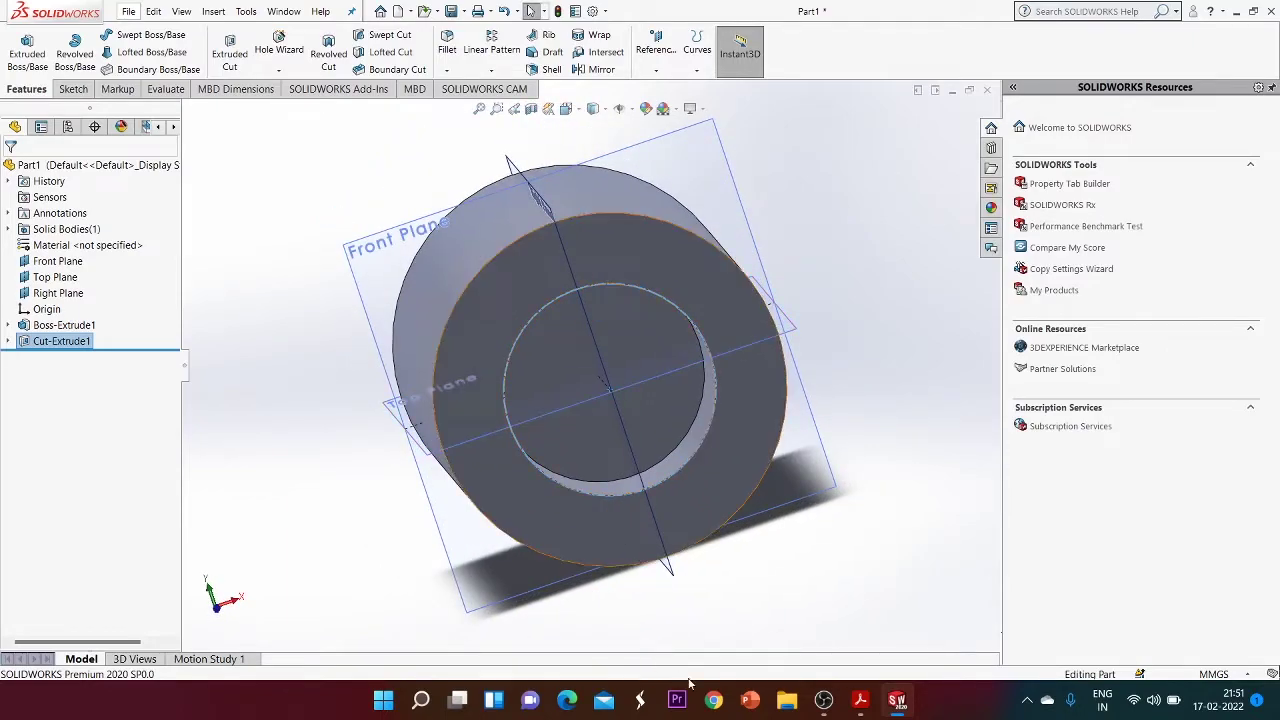
{"action": "left_click", "coordinate": [457, 700]}
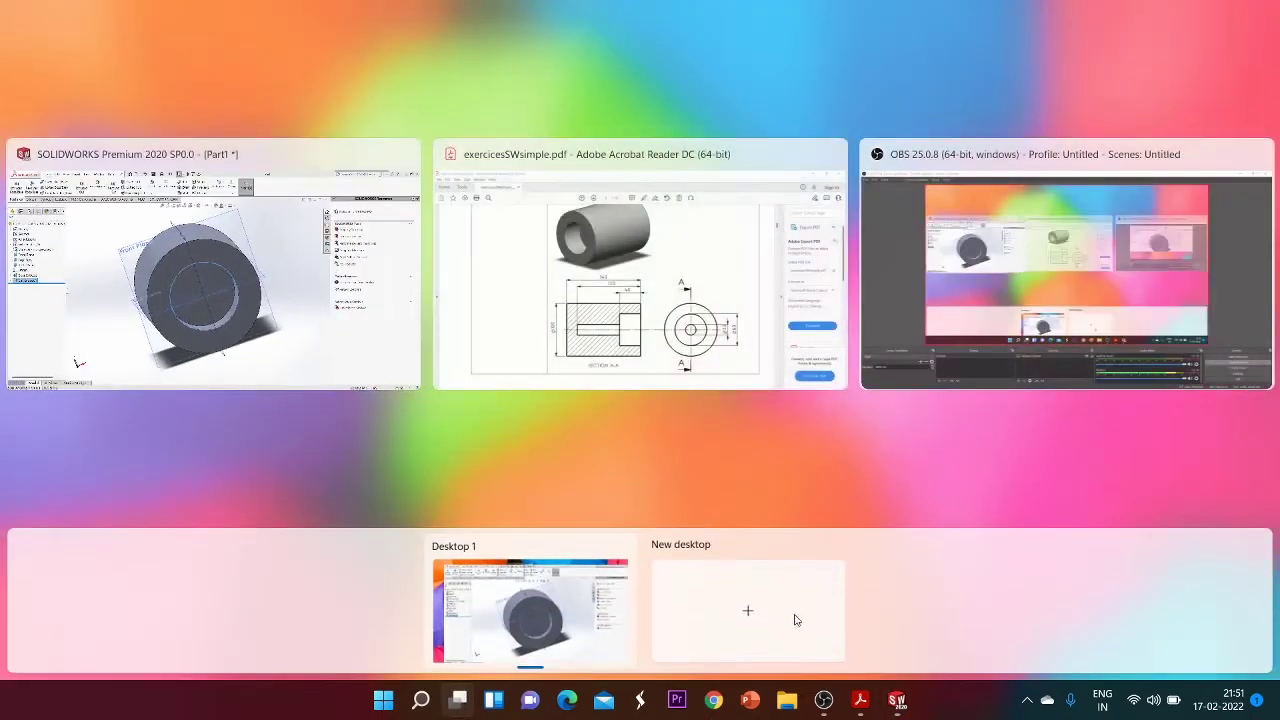
{"action": "left_click", "coordinate": [689, 358]}
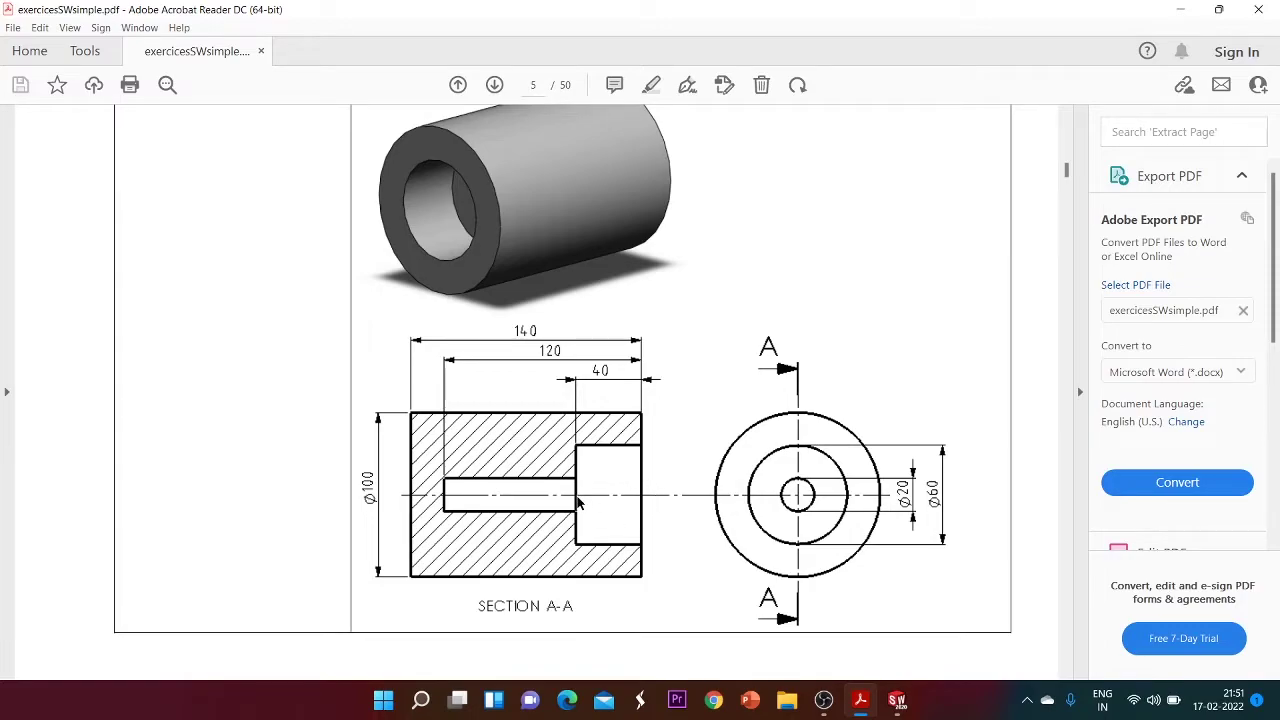
{"action": "key", "text": "super+Tab"}
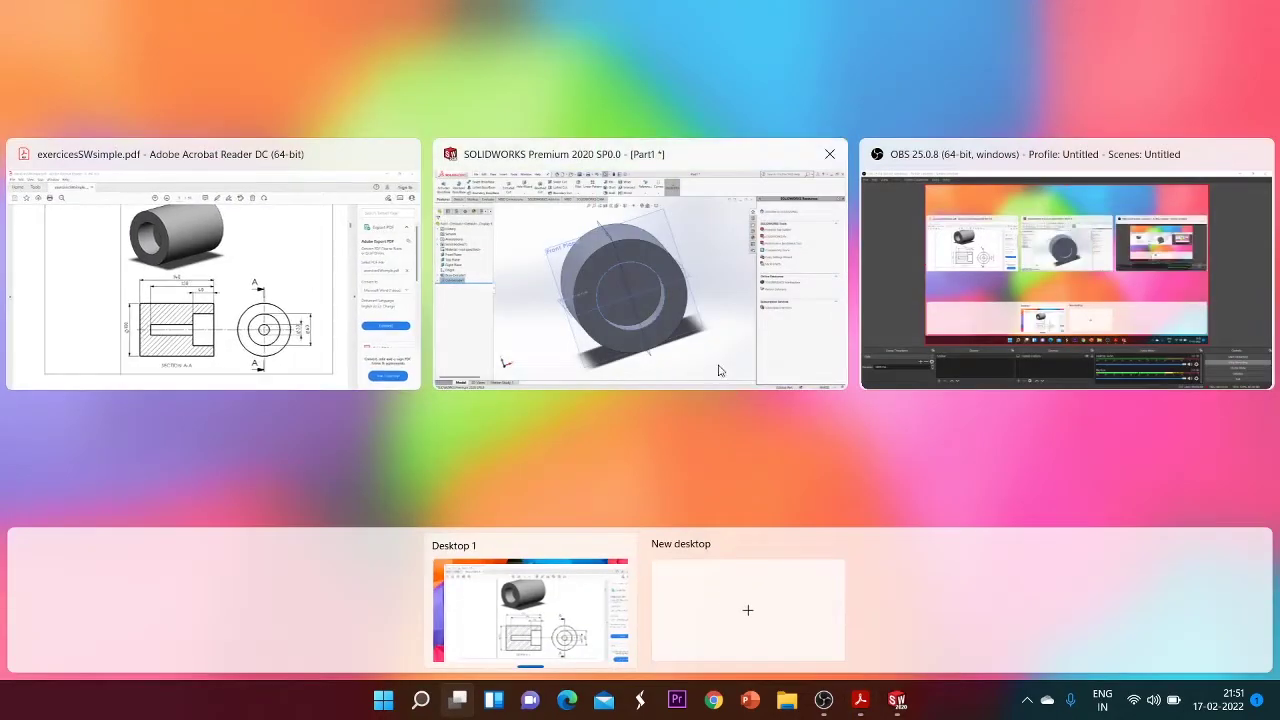
{"action": "left_click", "coordinate": [700, 320]}
On the floor of the 60 mm counterbore, viewed normal to it, sketch a circle centred on the origin with a radius of 5 mm
{"action": "left_click", "coordinate": [630, 338]}
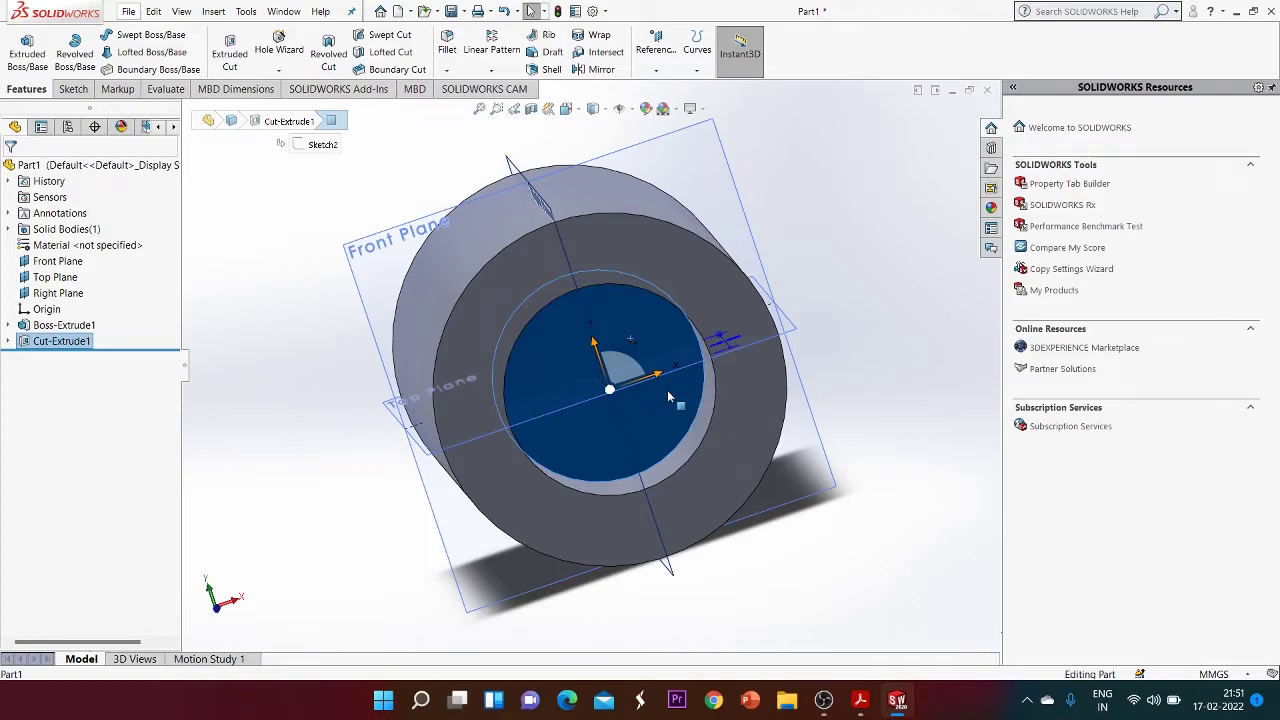
{"action": "left_click", "coordinate": [667, 390]}
{"action": "left_click", "coordinate": [785, 352]}
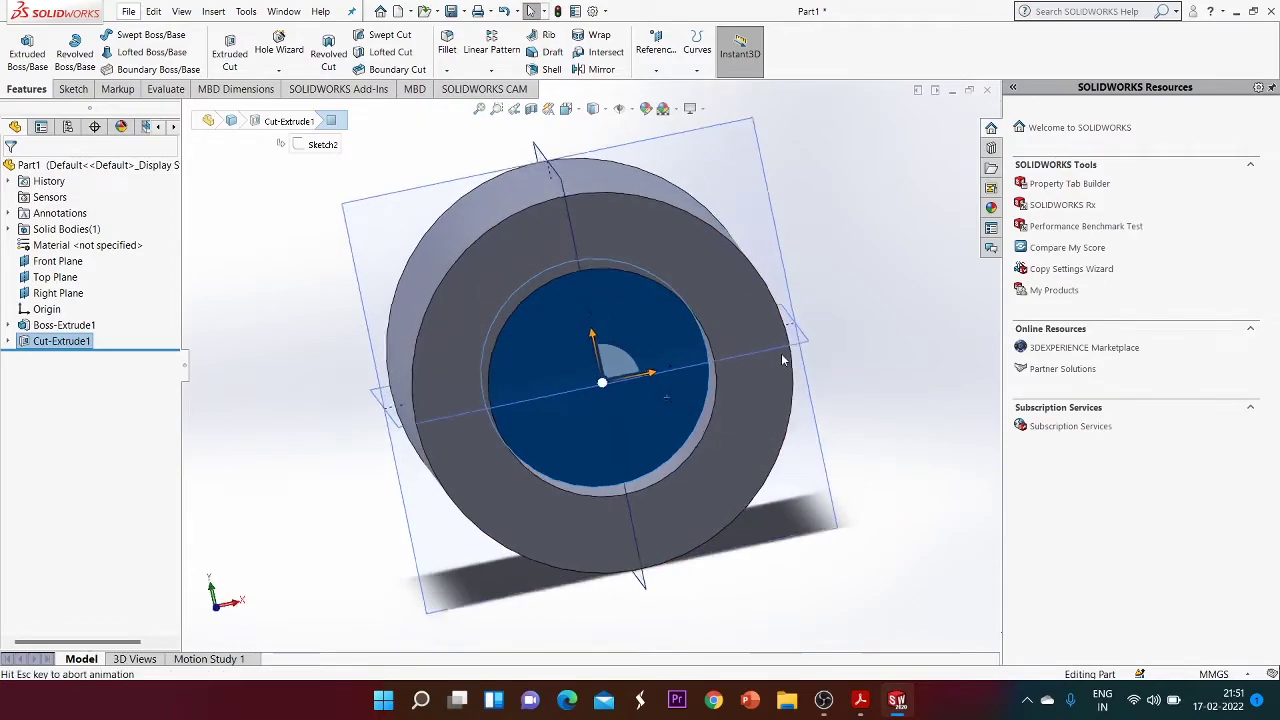
{"action": "left_click", "coordinate": [73, 88]}
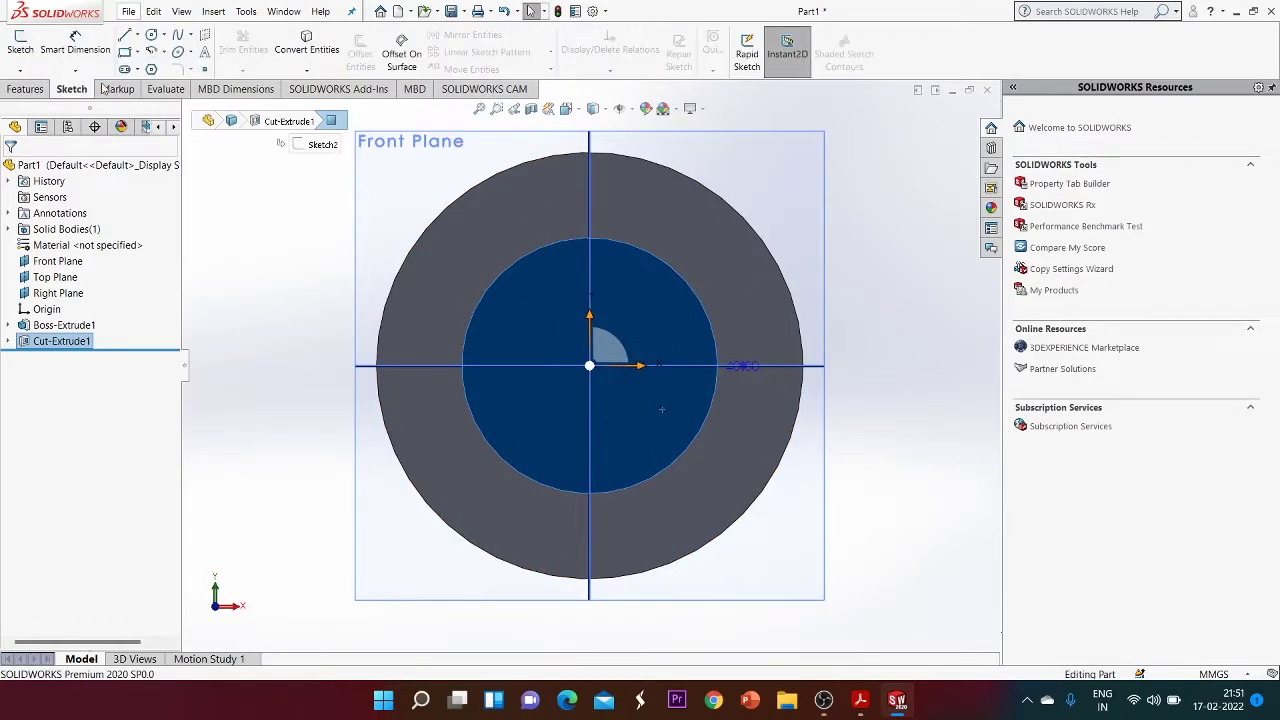
{"action": "left_click", "coordinate": [151, 34]}
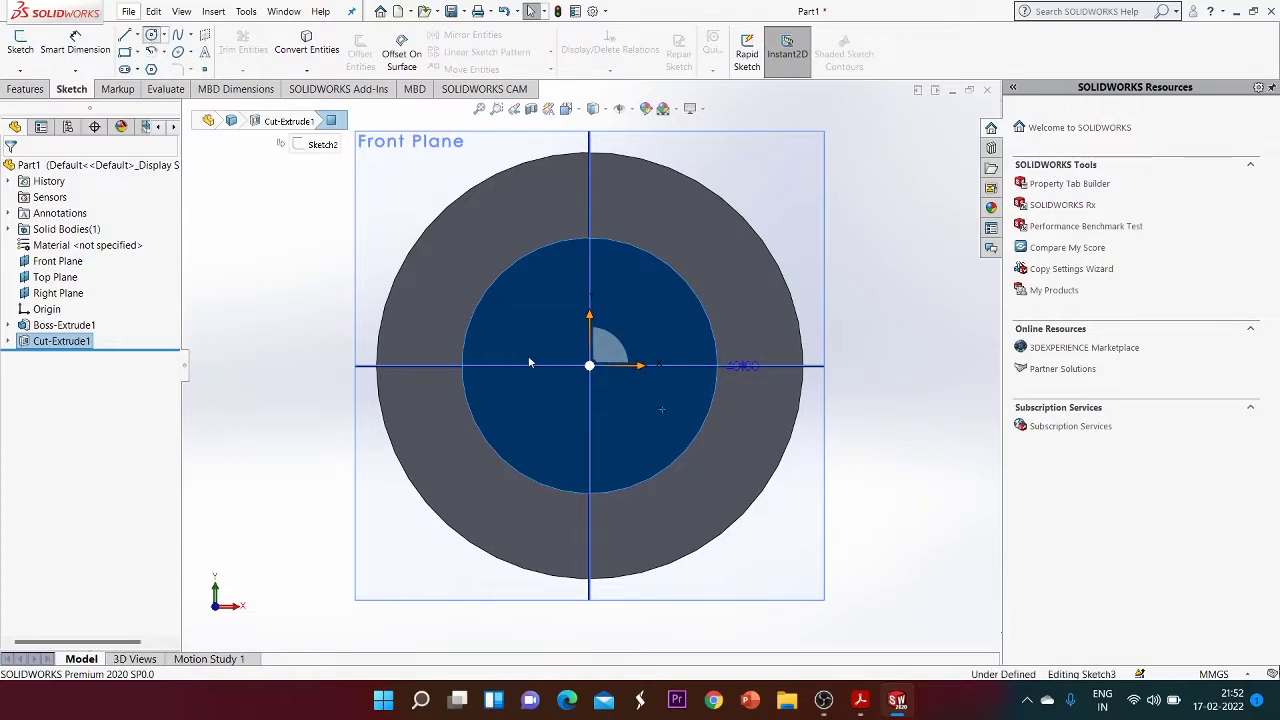
{"action": "left_click", "coordinate": [598, 376]}
{"action": "left_click", "coordinate": [623, 394]}
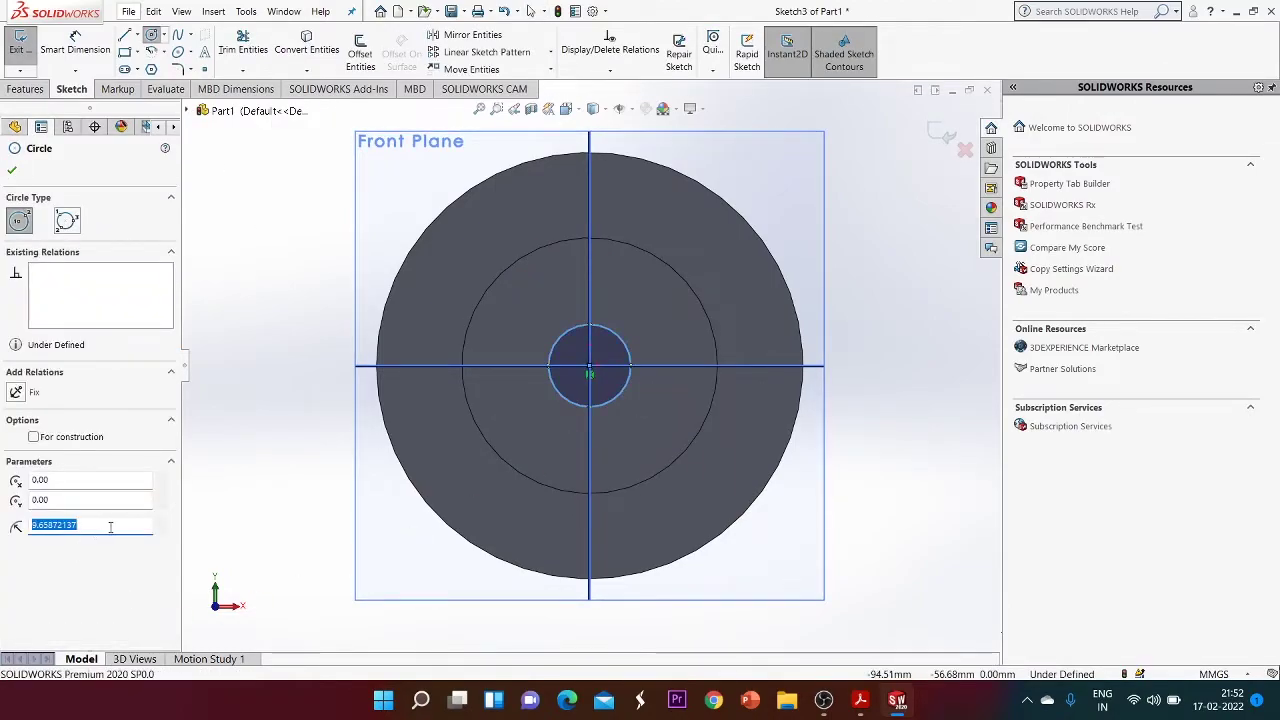
{"action": "type", "text": "5"}
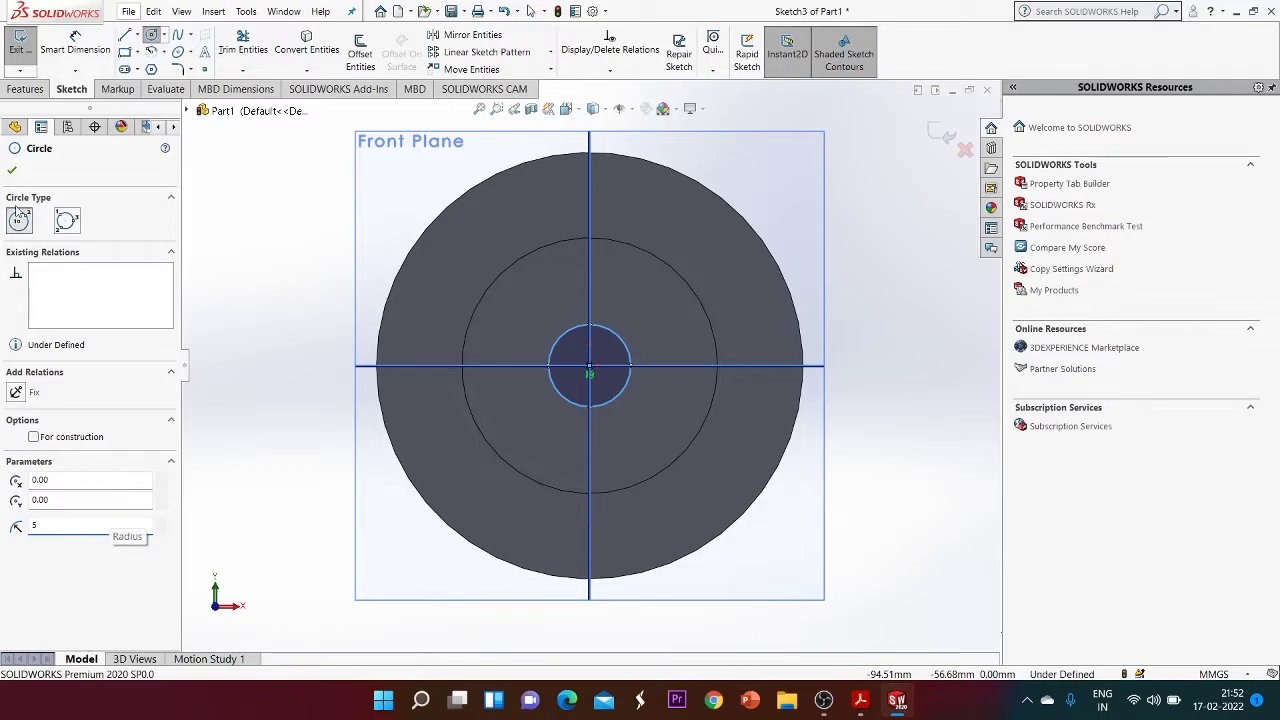
{"action": "key", "text": "Return"}
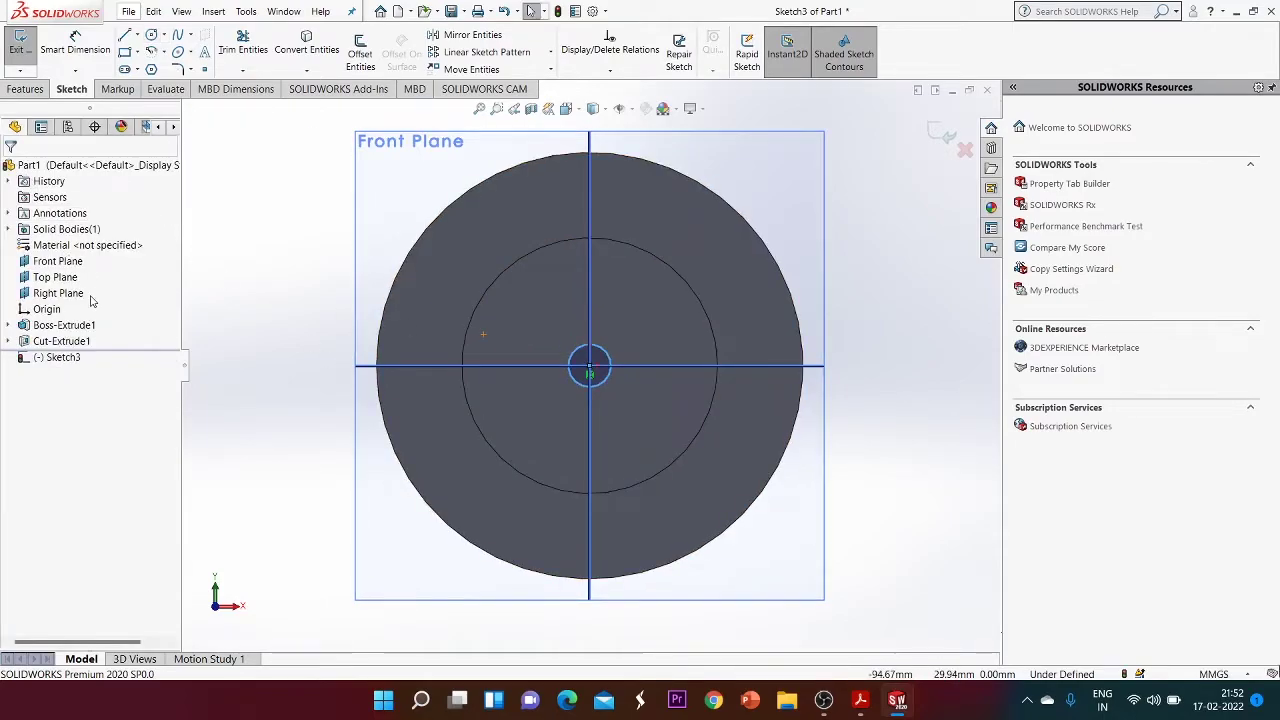
Set the small bore circle's radius to 10 mm
{"action": "scroll", "coordinate": [104, 321], "scroll_direction": "right", "scroll_amount": 1}
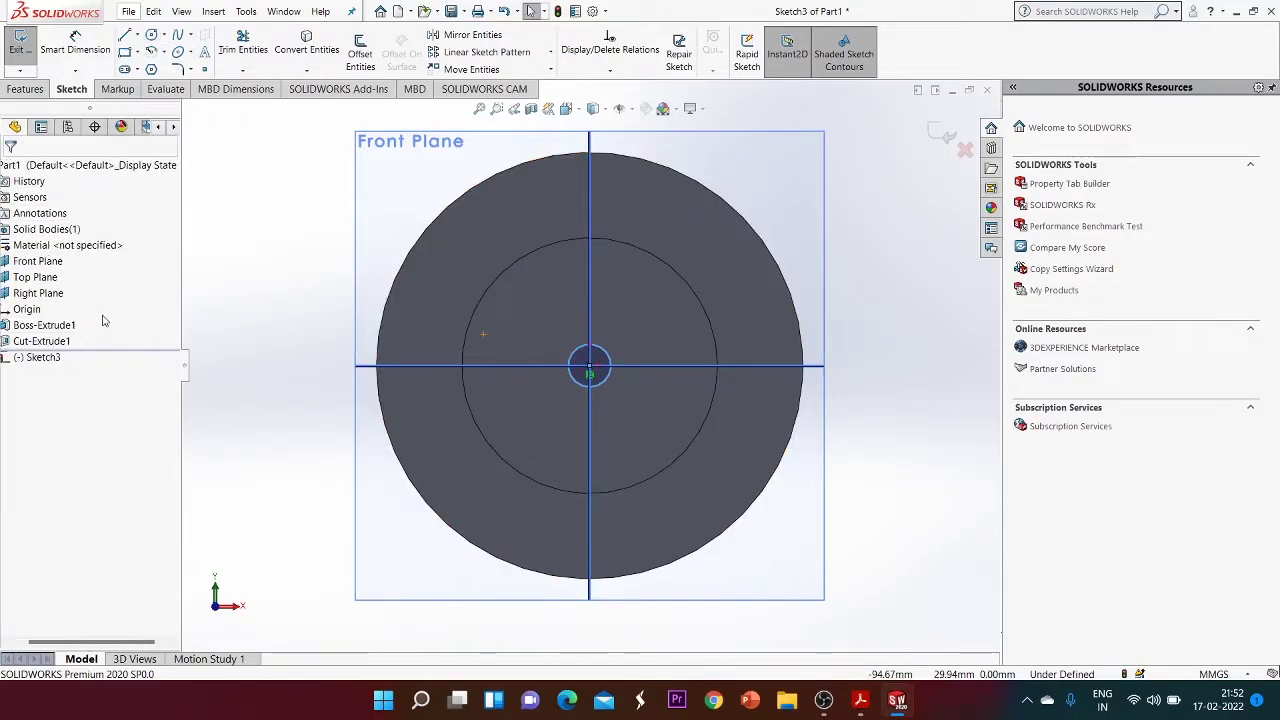
{"action": "left_click", "coordinate": [604, 358]}
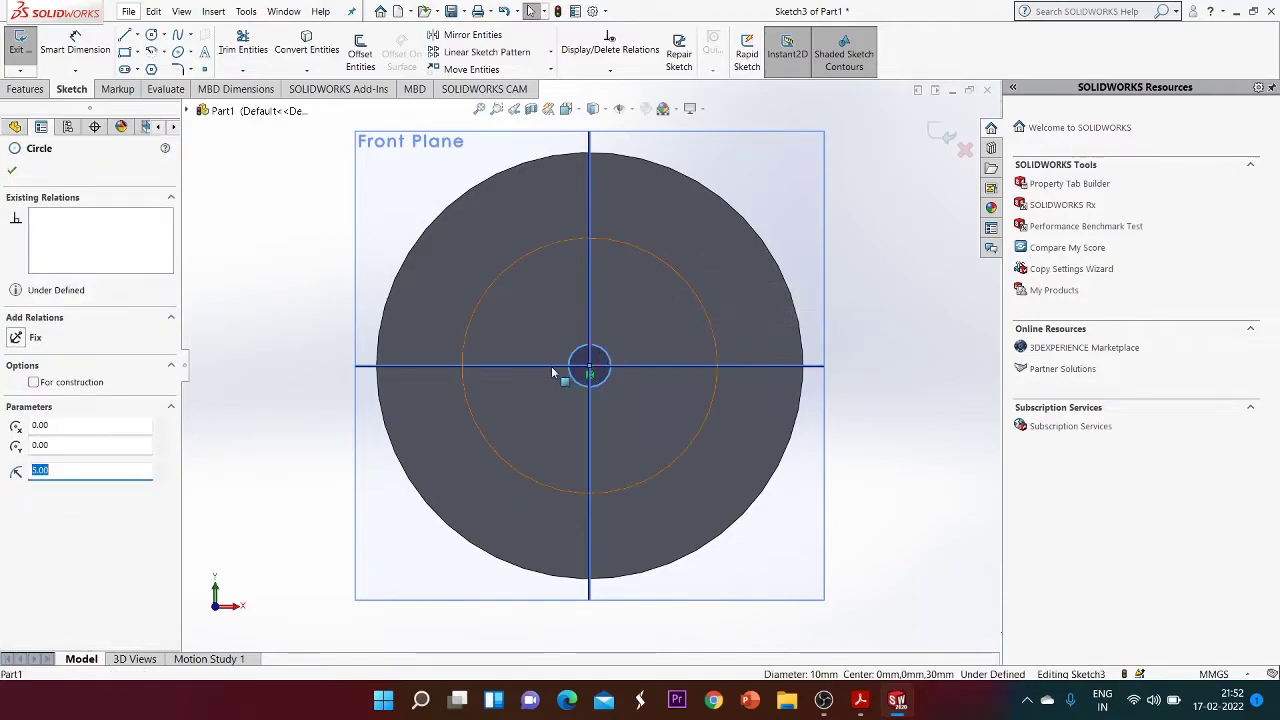
{"action": "type", "text": "10"}
{"action": "key", "text": "Return"}
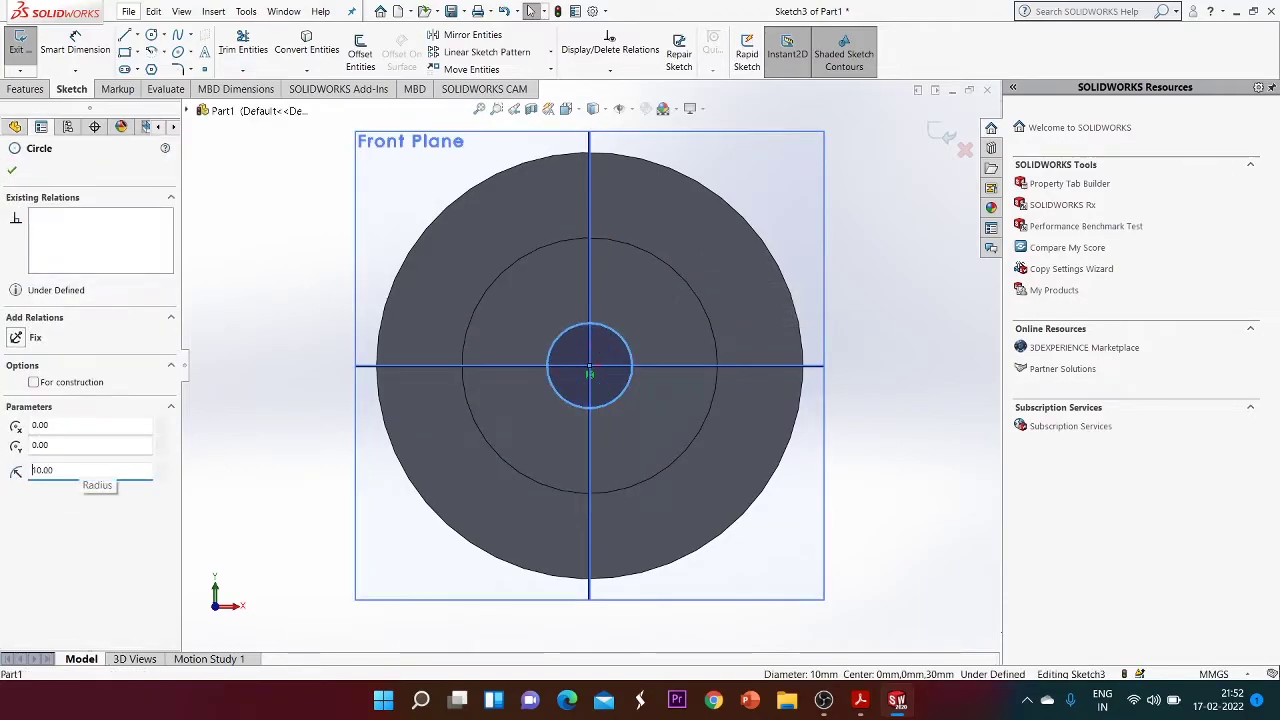
{"action": "key", "text": "Escape"}
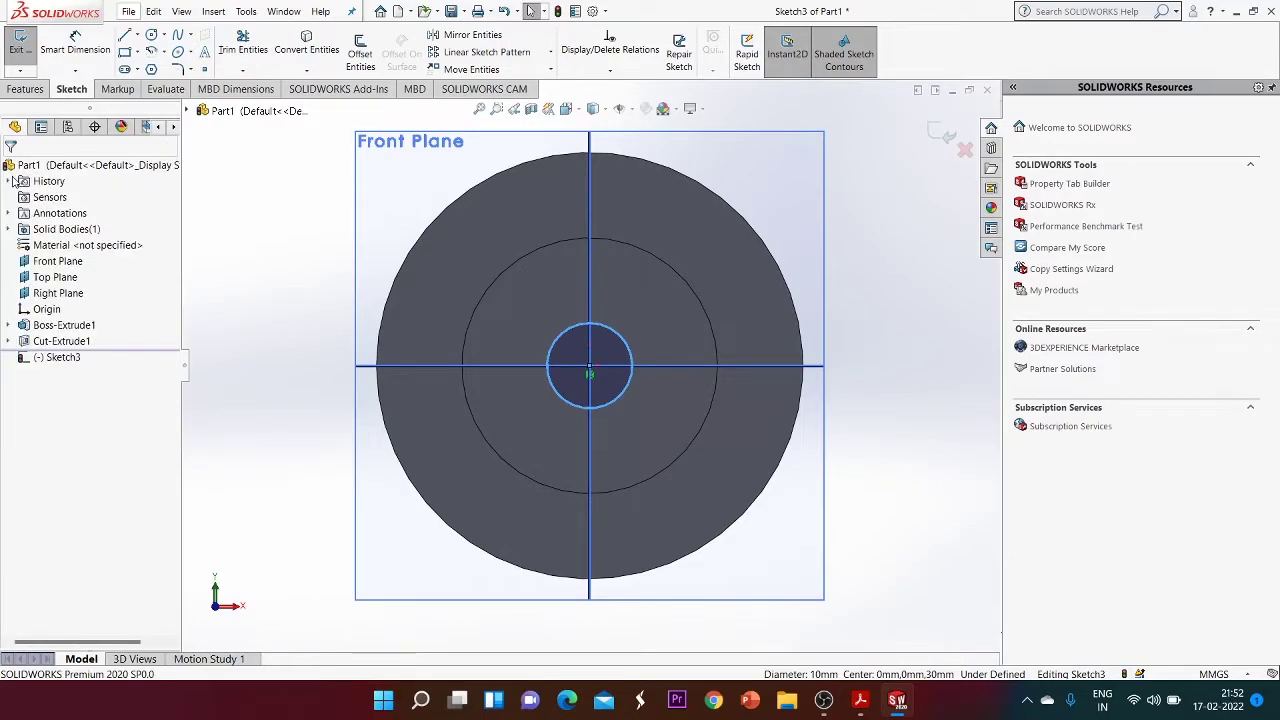
Cut-Extrude the small circle from the counterbore floor as a blind cut 80 mm deep
{"action": "left_click", "coordinate": [30, 90]}
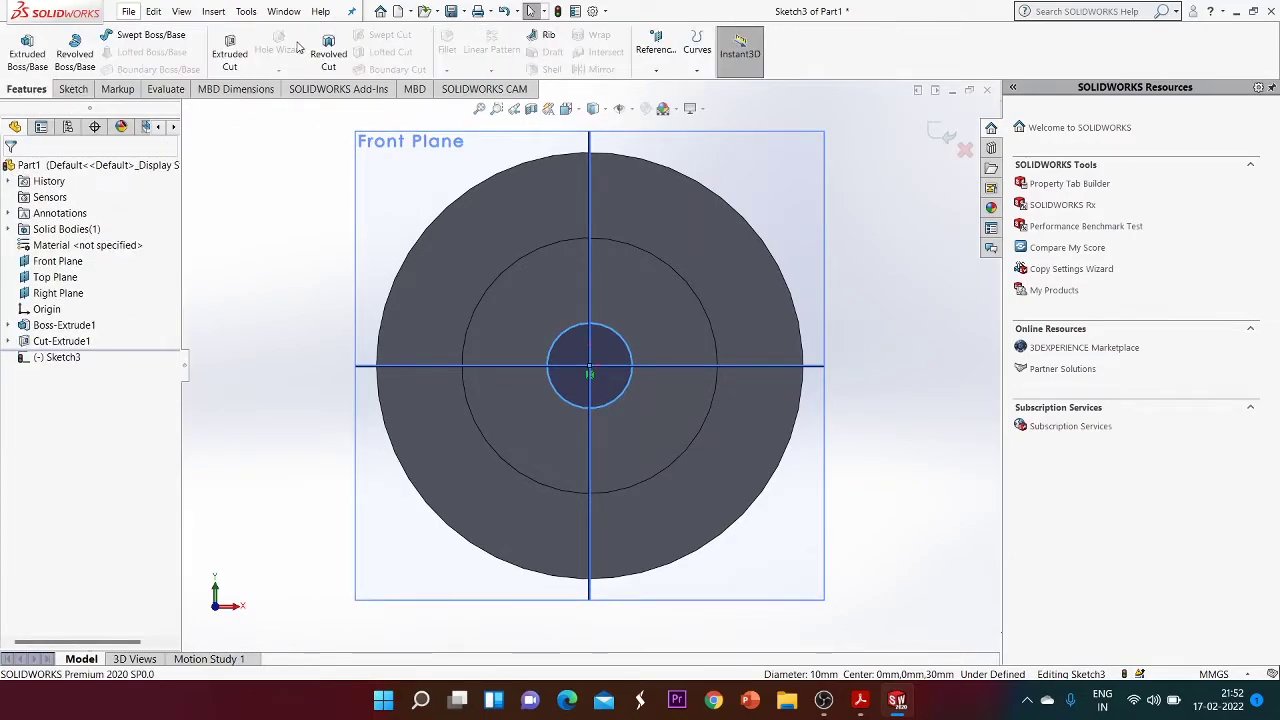
{"action": "left_click", "coordinate": [231, 55]}
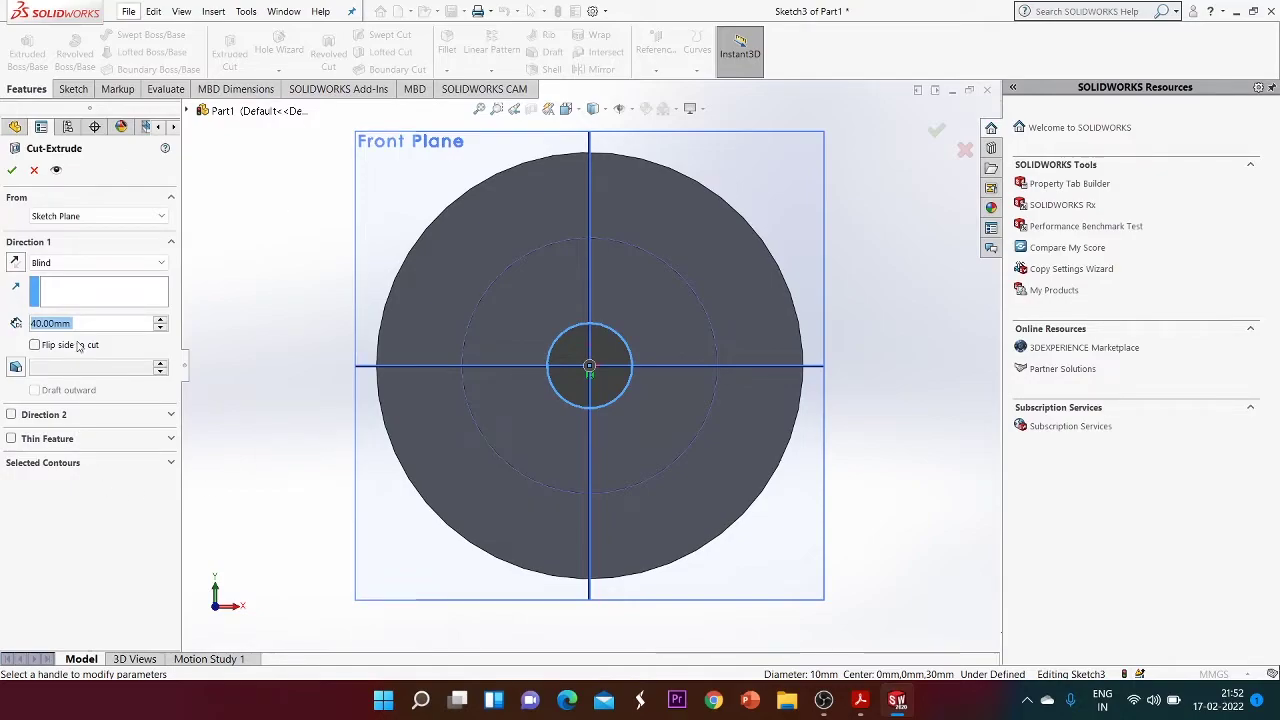
{"action": "type", "text": "80"}
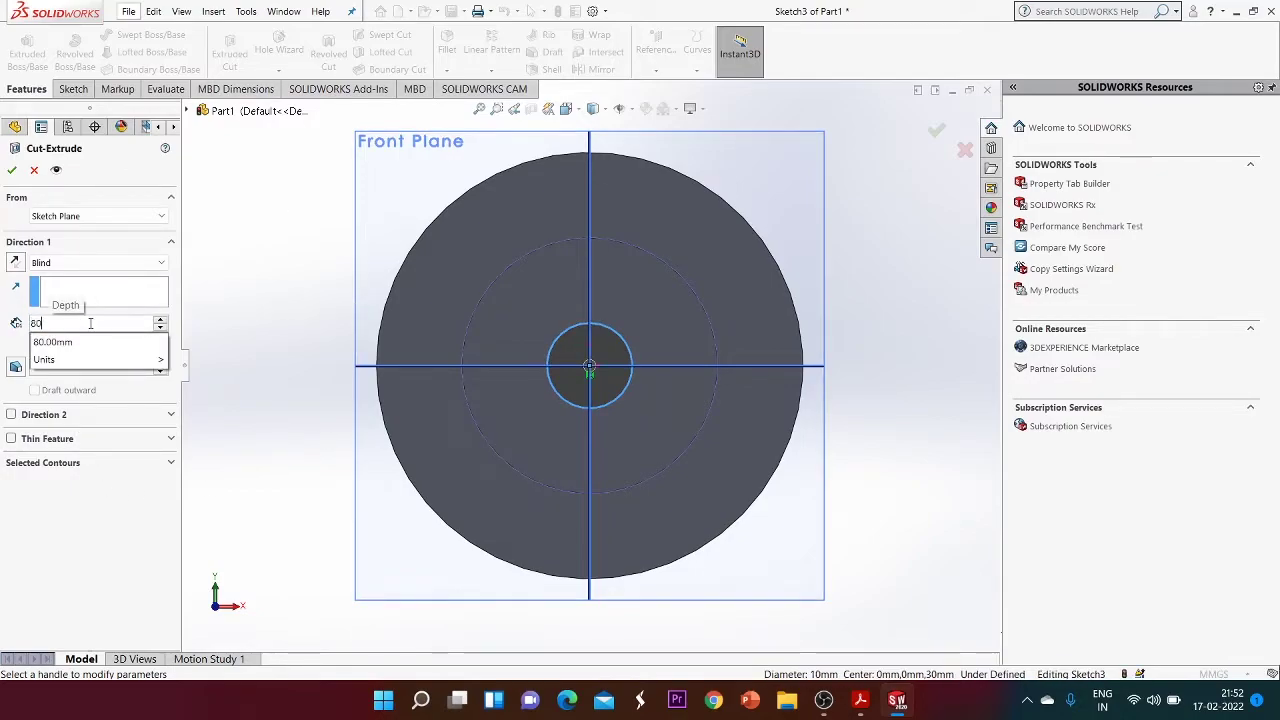
{"action": "key", "text": "Return"}
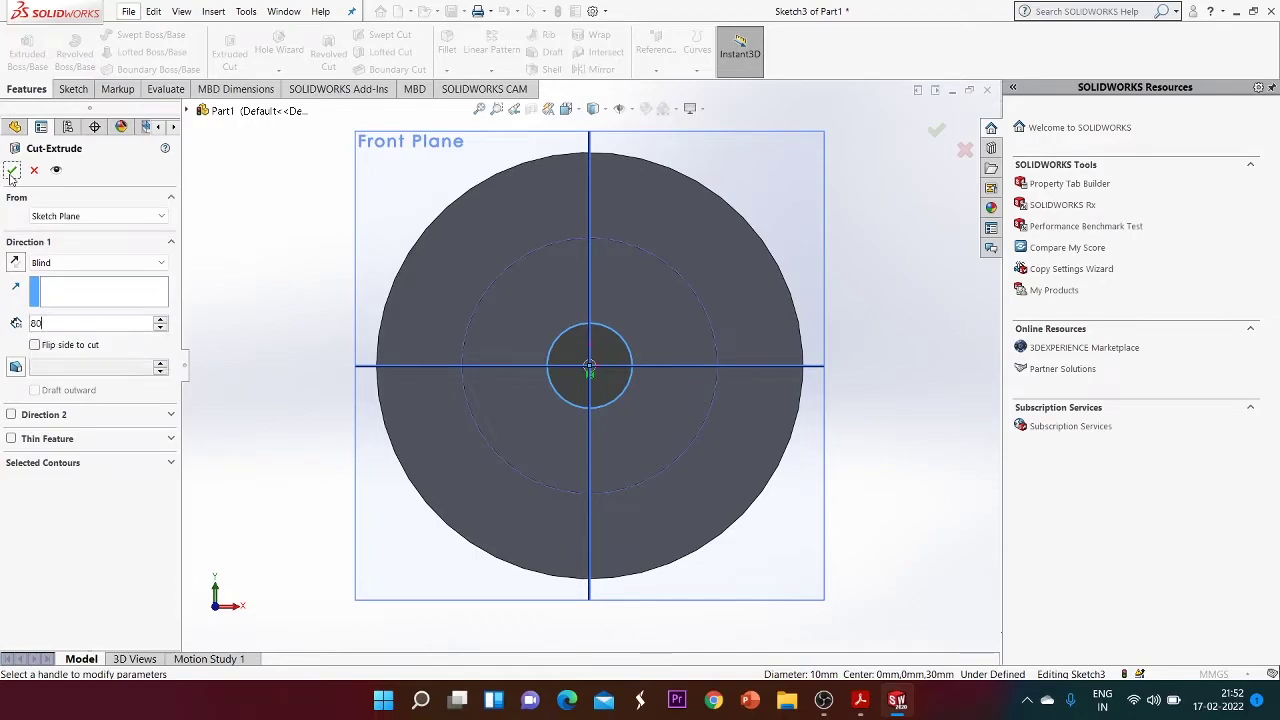
{"action": "key", "text": "Return"}
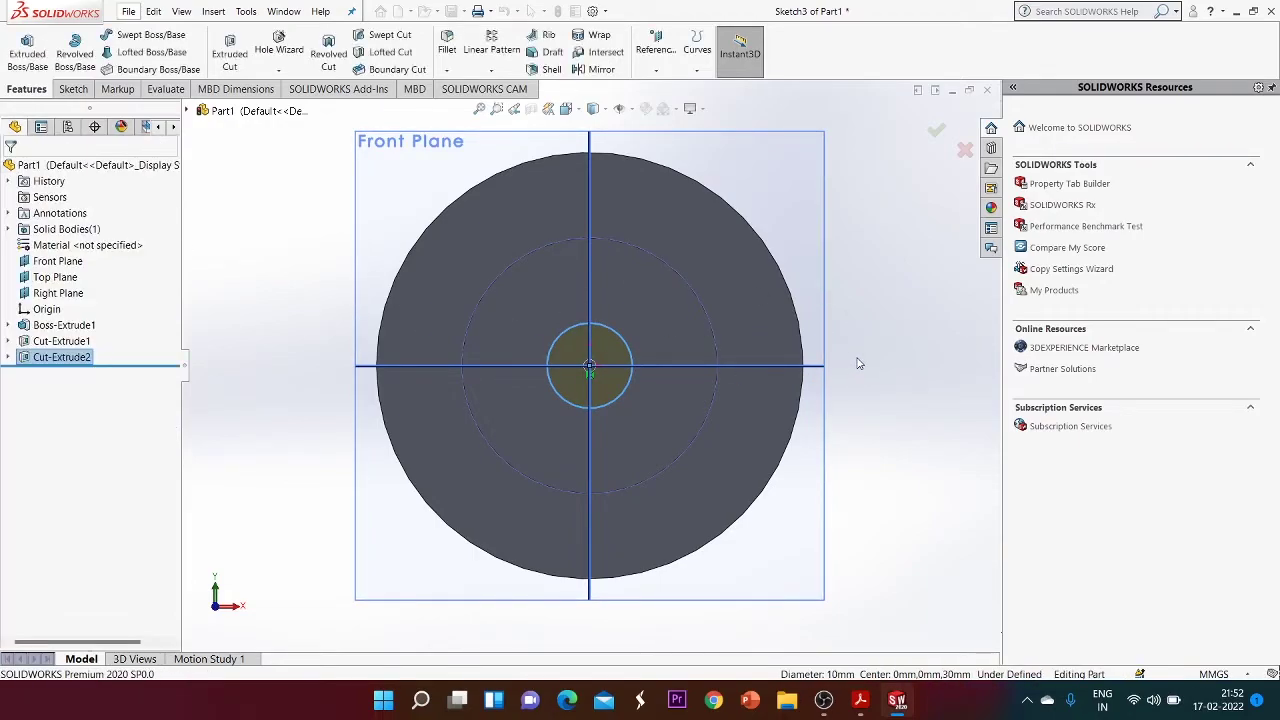
Inspect the stepped bore in an angled view with the Hidden Lines Visible display style, and restore Shaded With Edges
{"action": "middle_click_drag", "start_coordinate": [749, 429], "coordinate": [822, 392]}
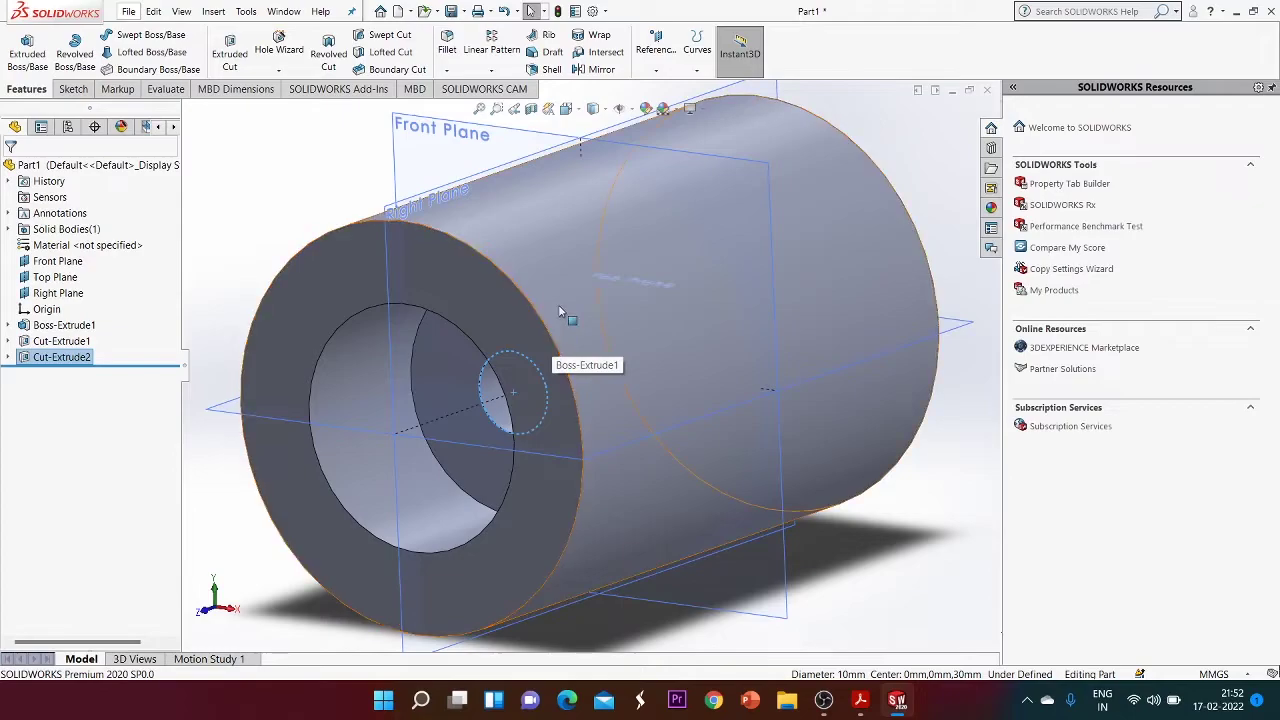
{"action": "left_click", "coordinate": [604, 111]}
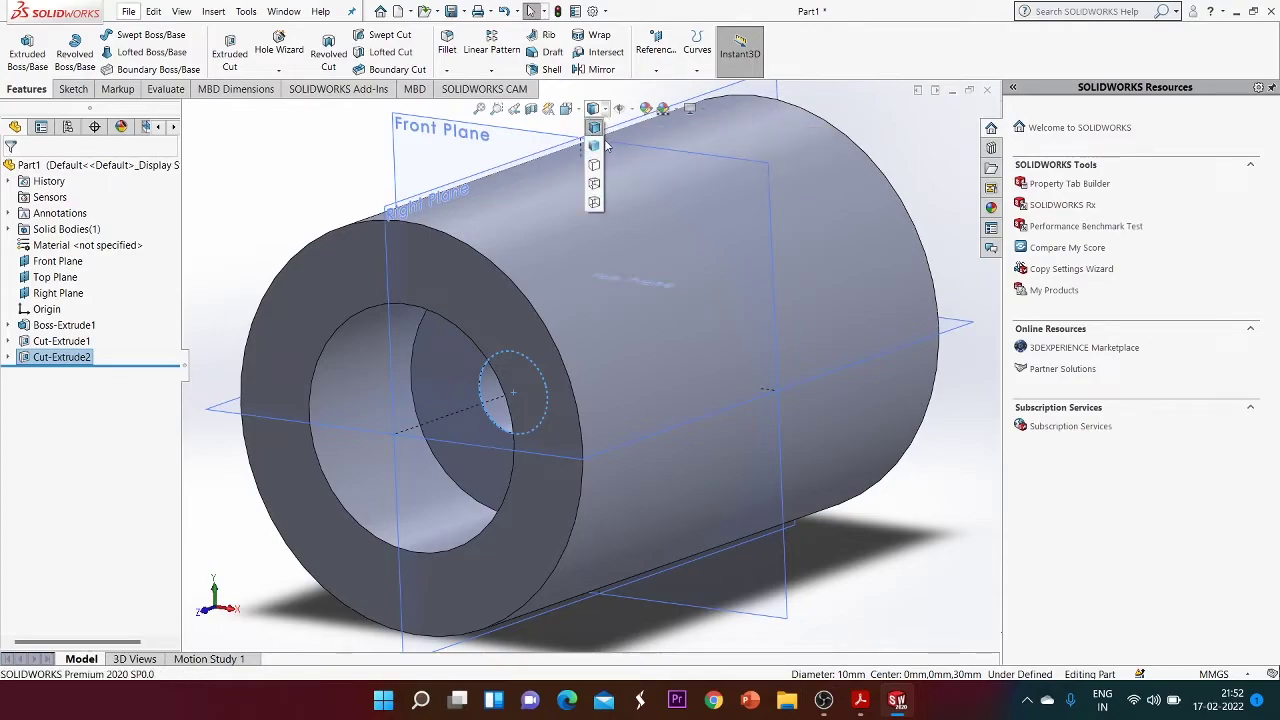
{"action": "left_click", "coordinate": [595, 181]}
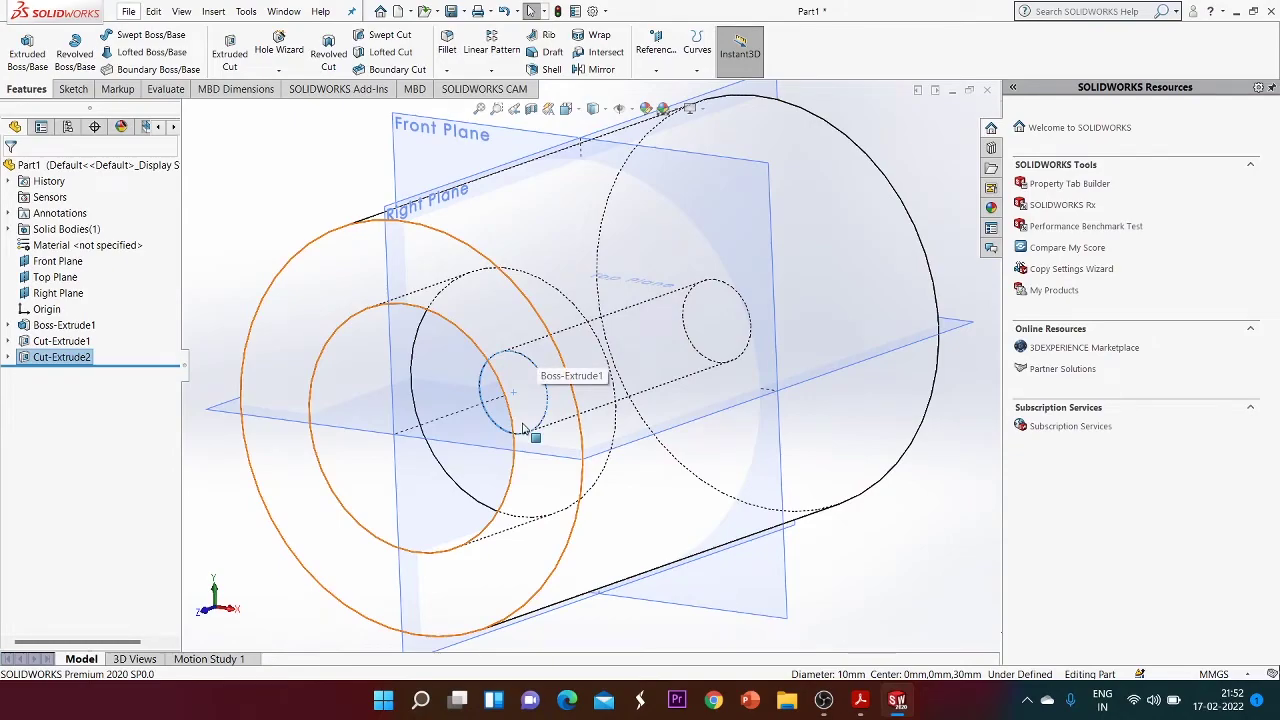
{"action": "left_click", "coordinate": [593, 108]}
{"action": "left_click", "coordinate": [593, 131]}
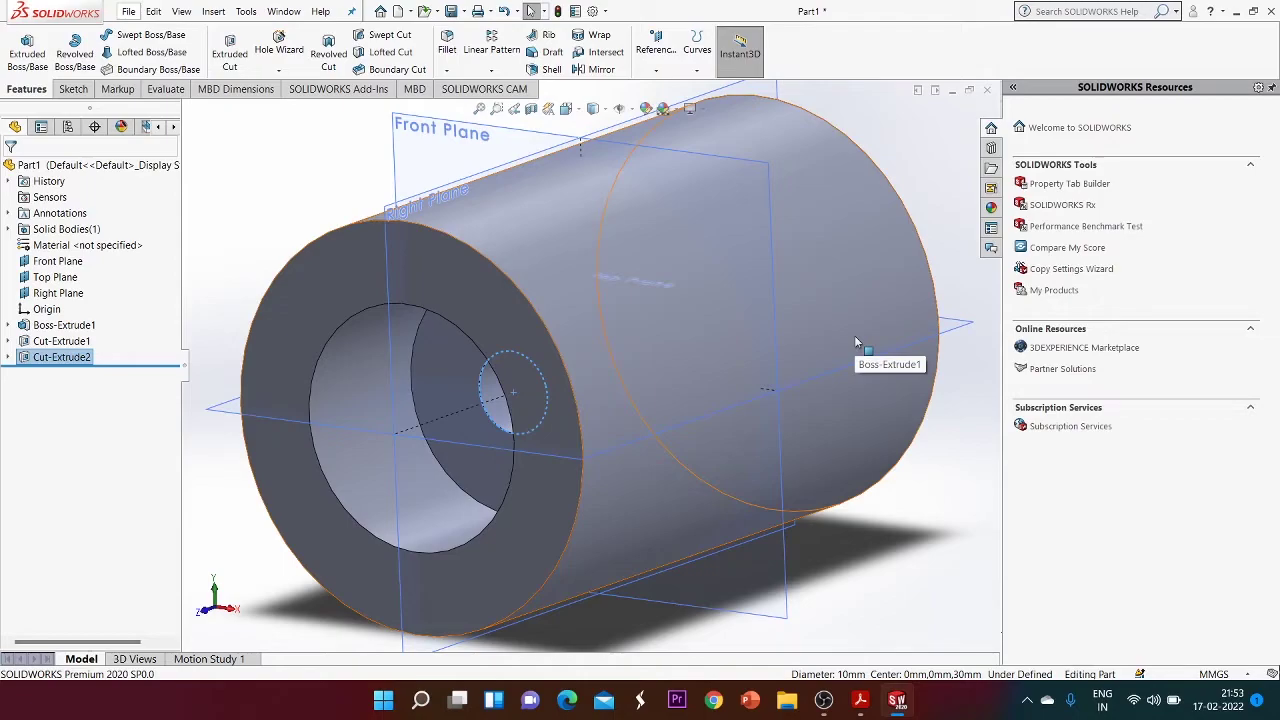
{"action": "left_click", "coordinate": [823, 700]}
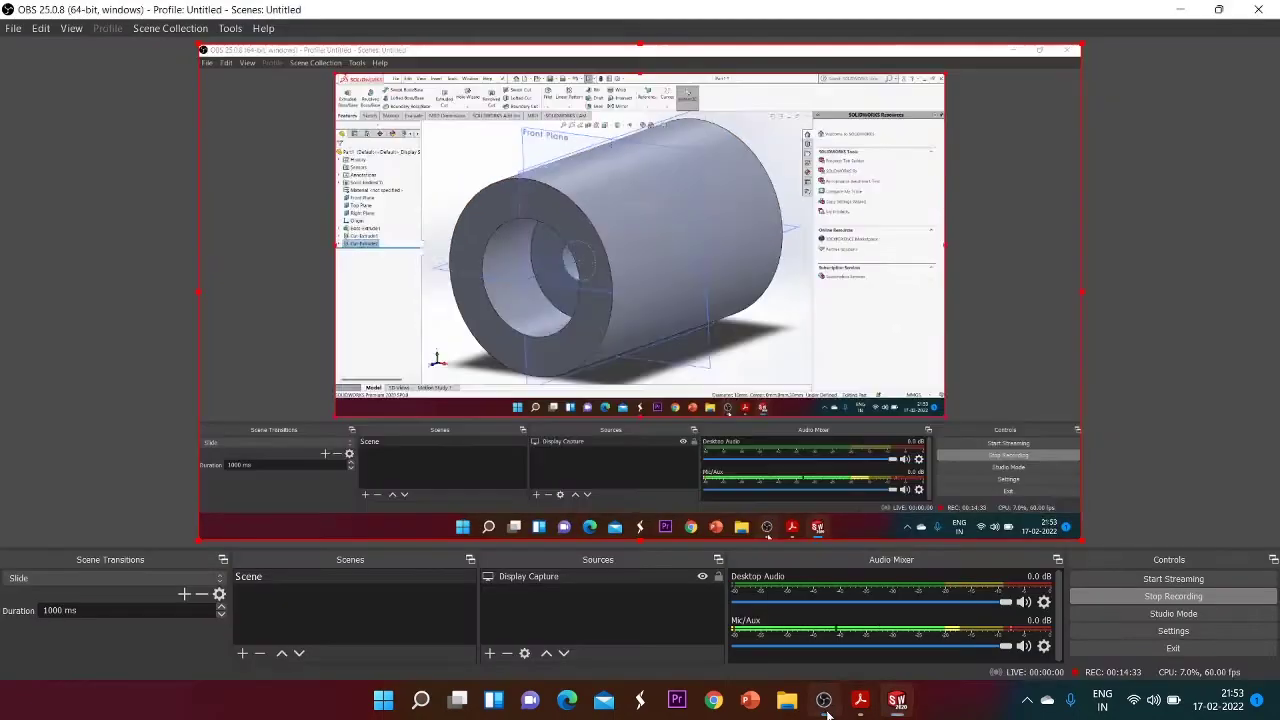
{"action": "left_click", "coordinate": [1209, 597]}
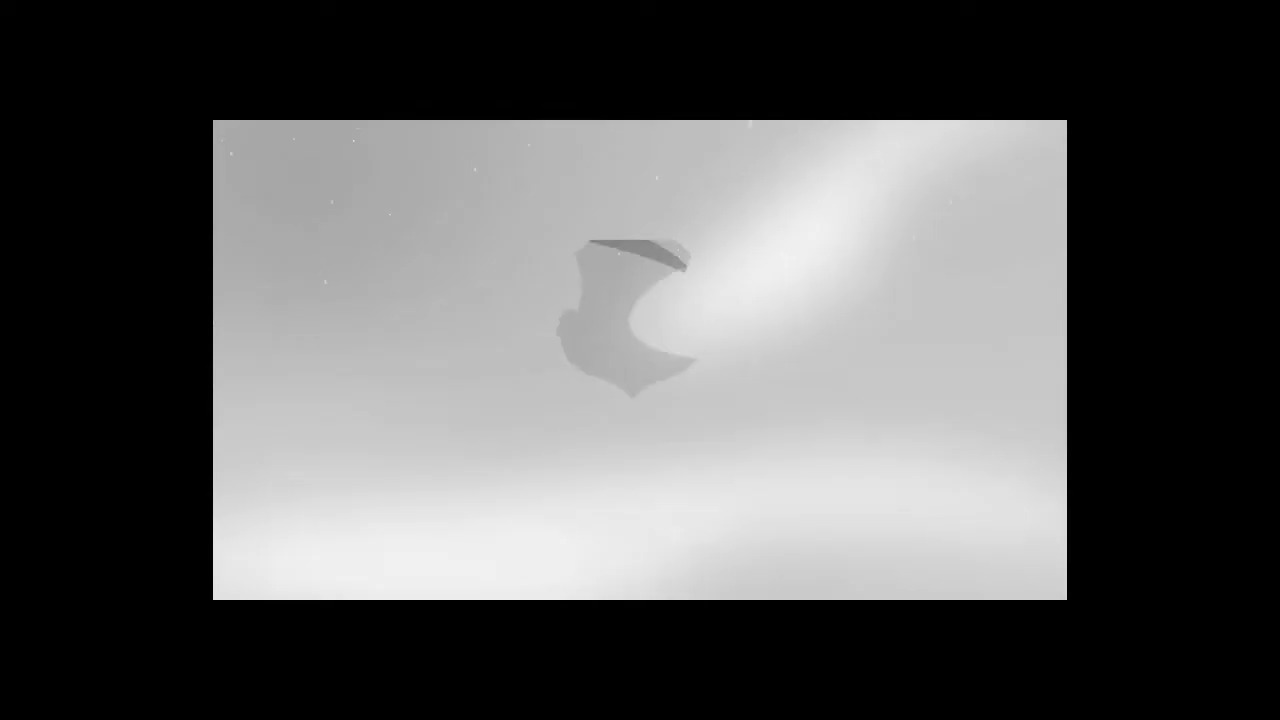